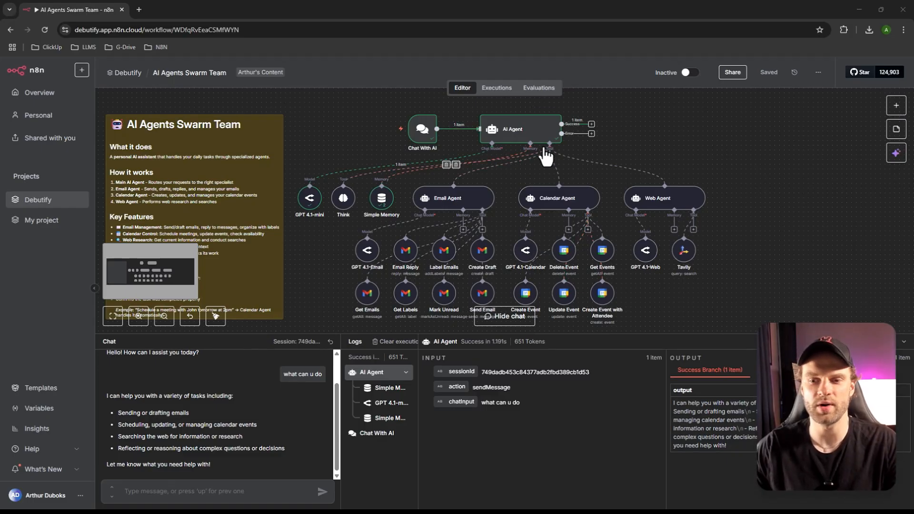
# - Examine the AI Agents Swarm Team workflow, from the chat trigger and main AI Agent to the Email, Calendar and Web agents
pyautogui.scroll(1, 538, 155)
pyautogui.scroll(-1, 529, 174)
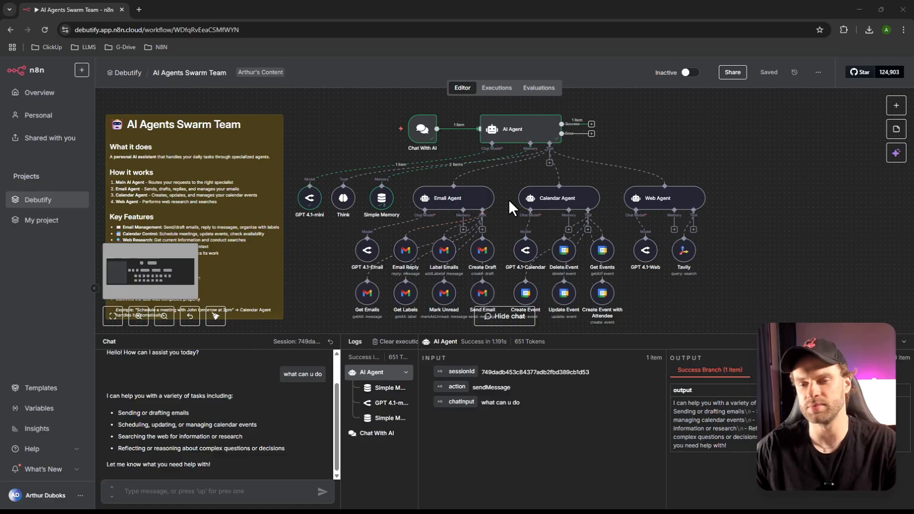
pyautogui.scroll(-1, 467, 213)
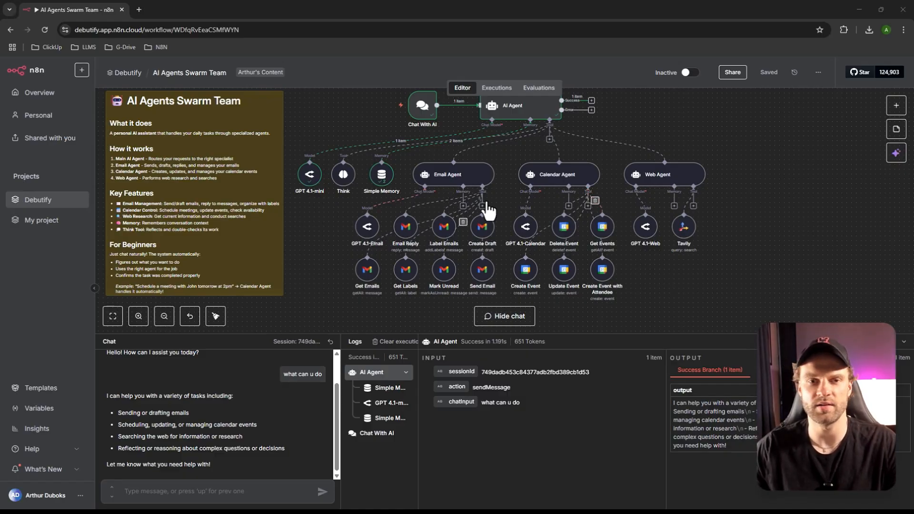
pyautogui.hscroll(4, 521, 191)
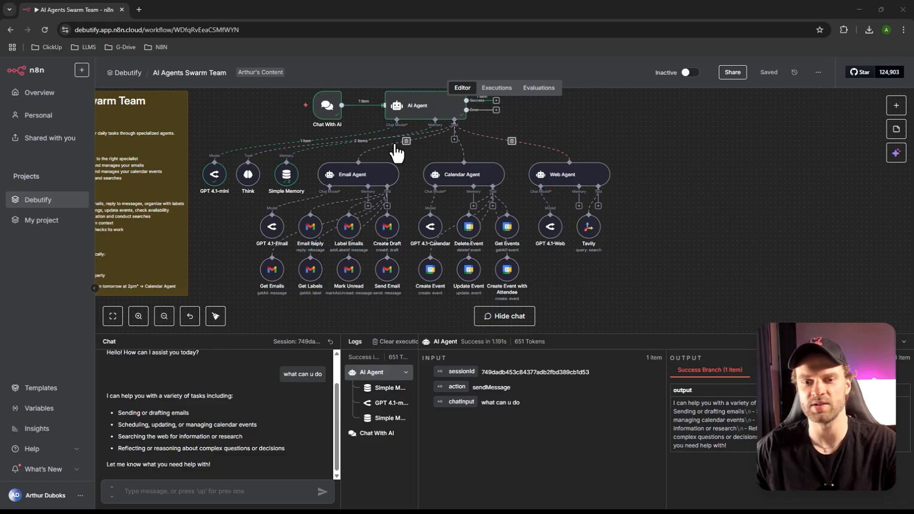
pyautogui.scroll(2, 381, 153)
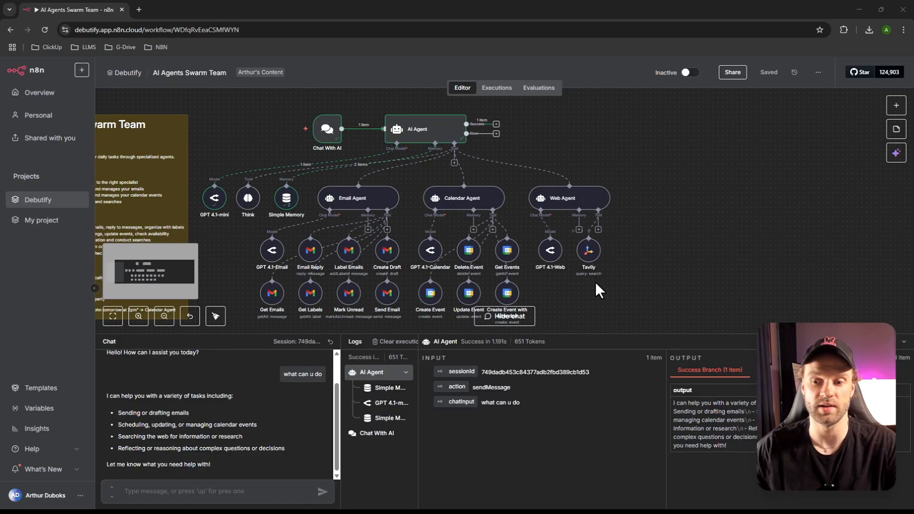
pyautogui.scroll(2, 635, 273)
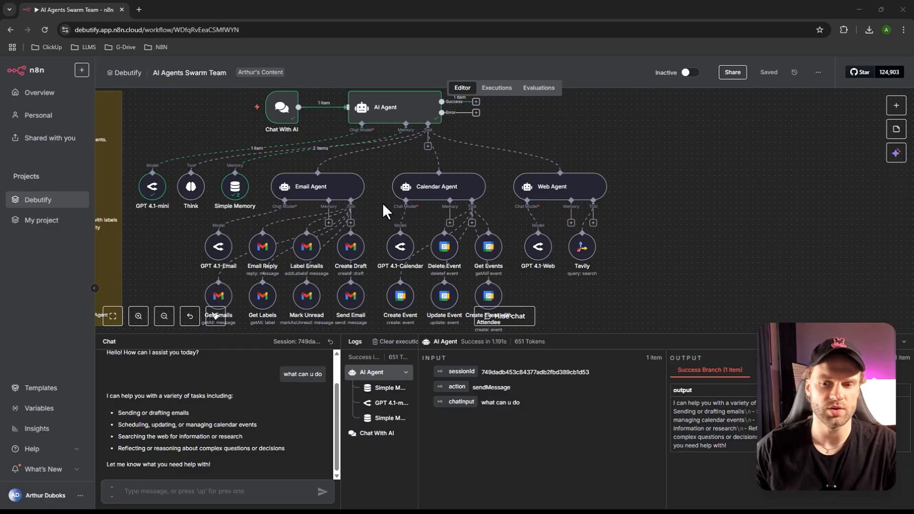
pyautogui.scroll(2, 429, 176)
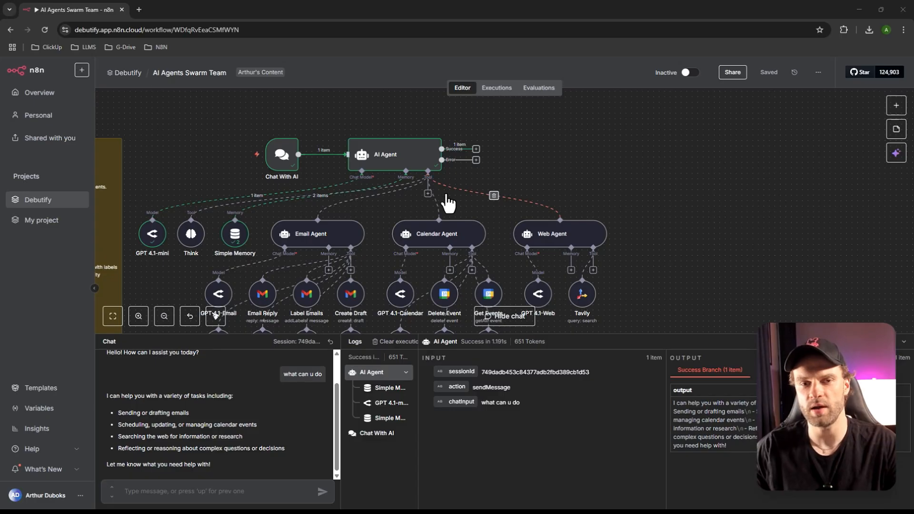
pyautogui.scroll(1, 524, 191)
pyautogui.scroll(-3, 566, 175)
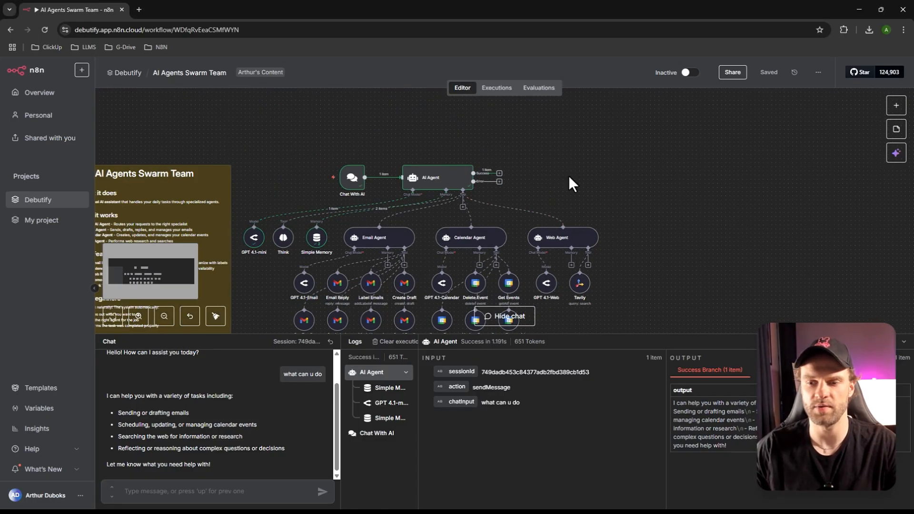
# - Add a separate AI Agent node and place it on the empty canvas to the upper right of the swarm
pyautogui.rightClick(538, 173)
pyautogui.click(553, 180)
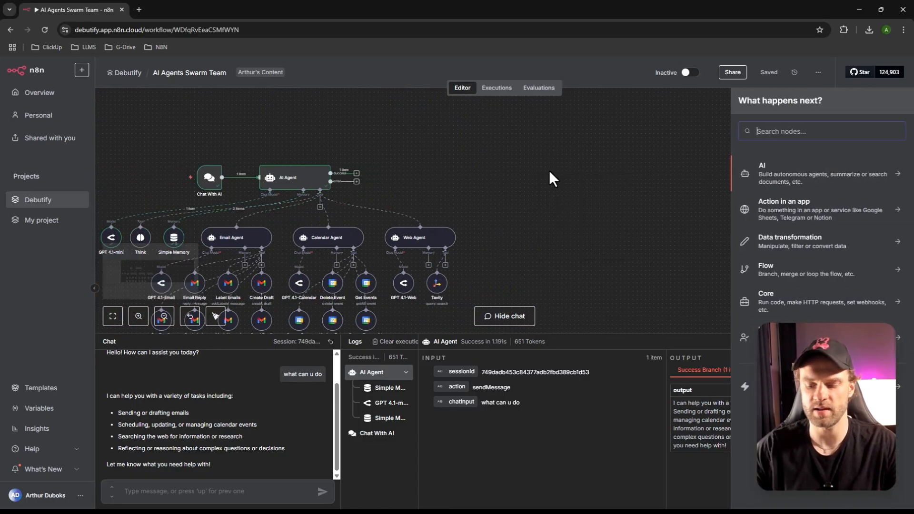
pyautogui.write('ai agn')
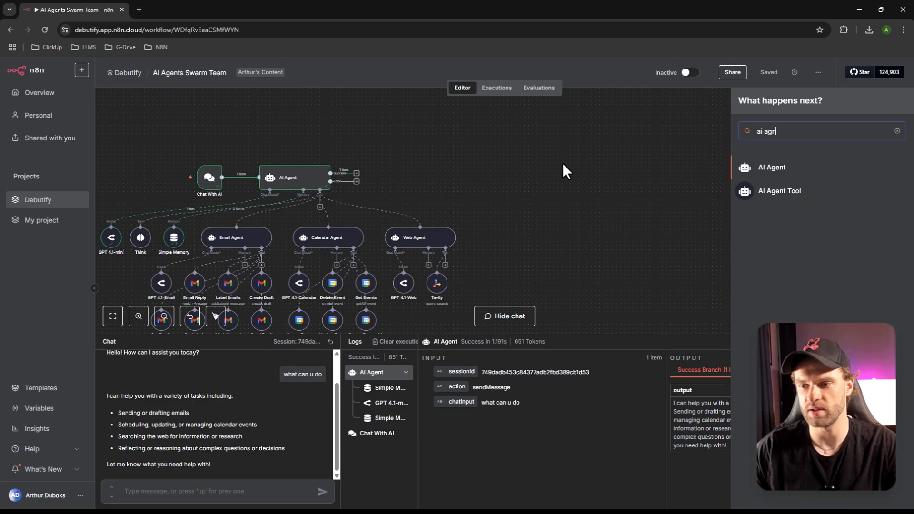
pyautogui.click(758, 172)
pyautogui.press('Escape')
pyautogui.moveTo(497, 192); pyautogui.dragTo(527, 151)
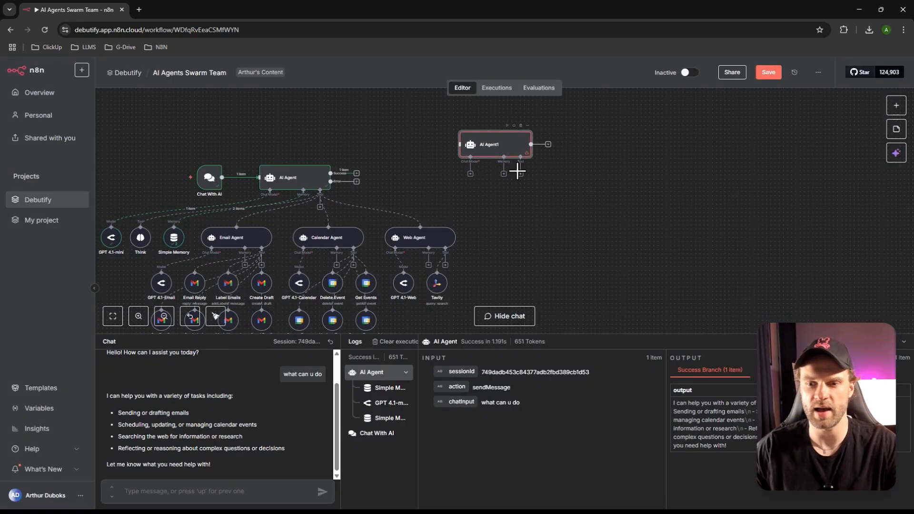
pyautogui.click(503, 174)
pyautogui.press('F2')
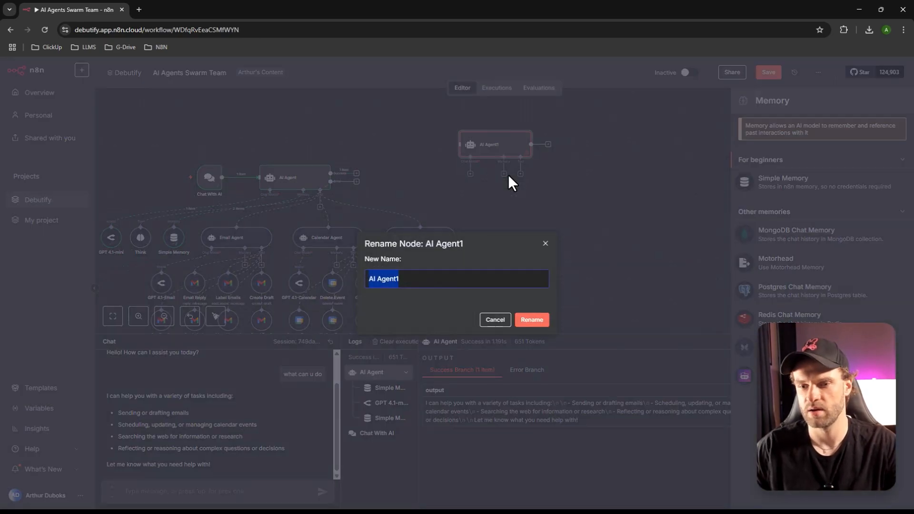
pyautogui.press('Escape')
pyautogui.click(504, 175)
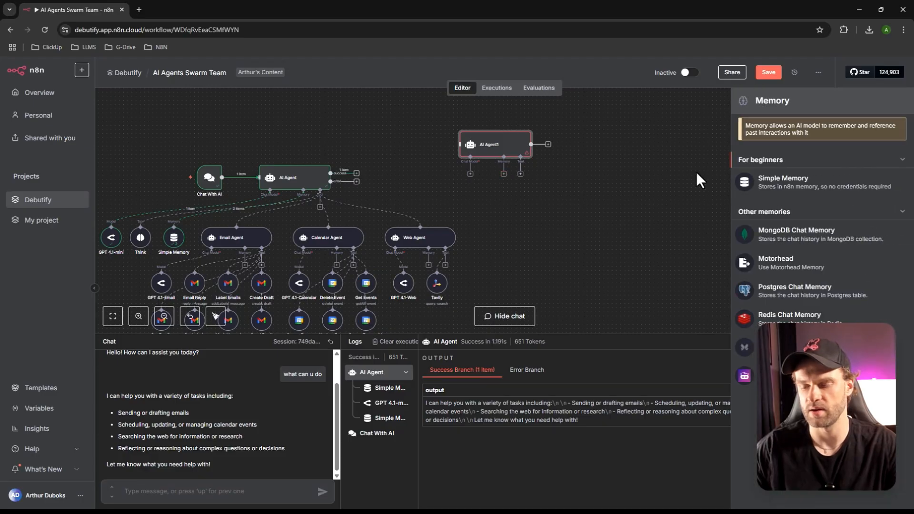
pyautogui.click(693, 171)
# - Attach an OpenAI Chat Model to the new standalone agent and return to the canvas
pyautogui.scroll(2, 491, 175)
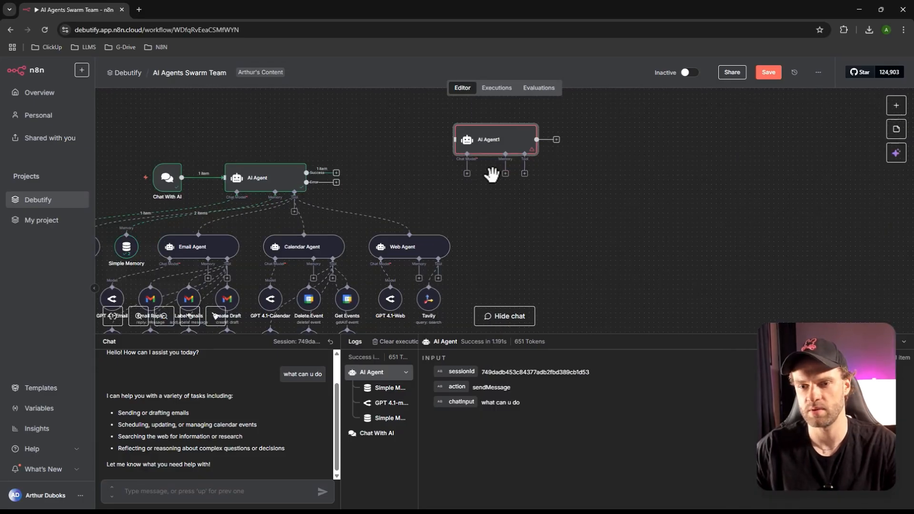
pyautogui.click(463, 173)
pyautogui.write('open')
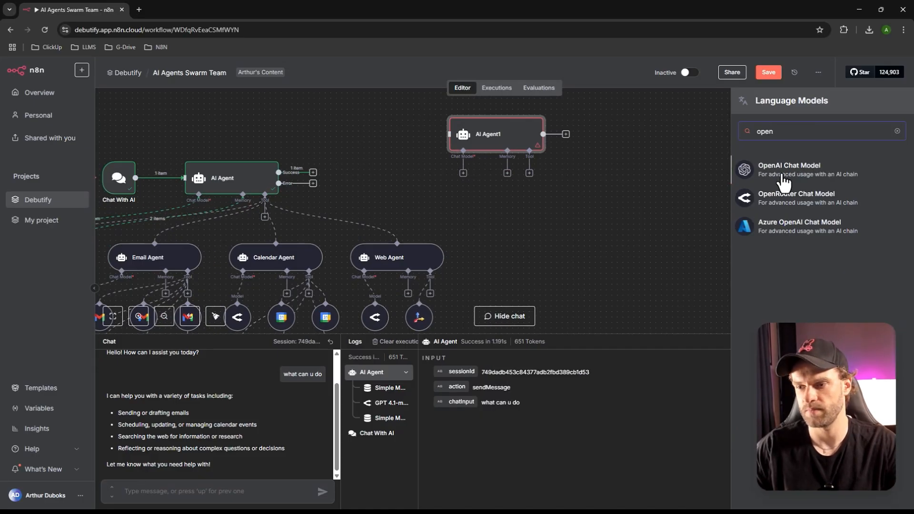
pyautogui.click(781, 179)
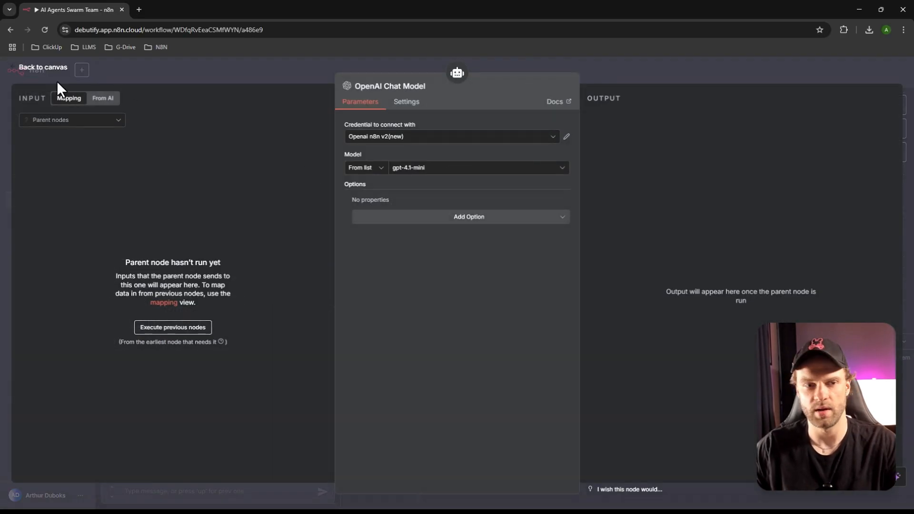
pyautogui.click(48, 66)
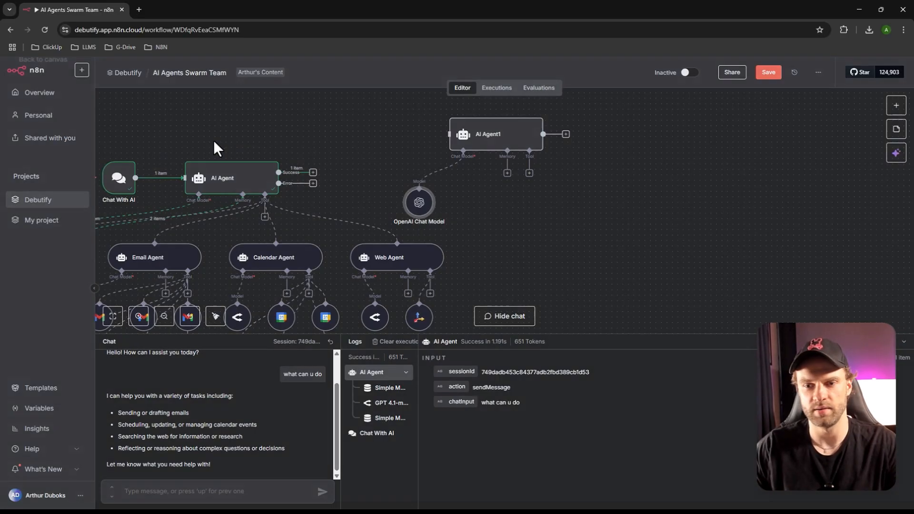
# - Hide the chat and attach a Simple Memory node to the new standalone agent
pyautogui.click(507, 173)
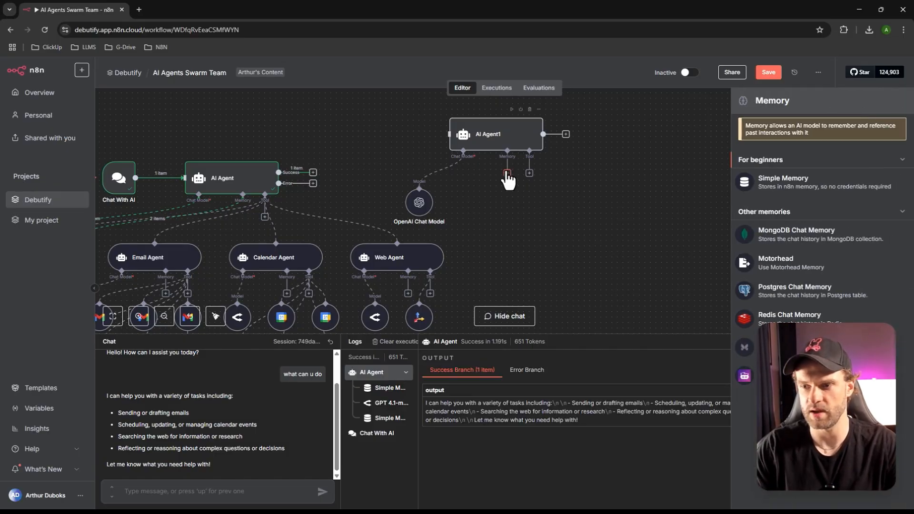
pyautogui.click(508, 180)
pyautogui.click(506, 252)
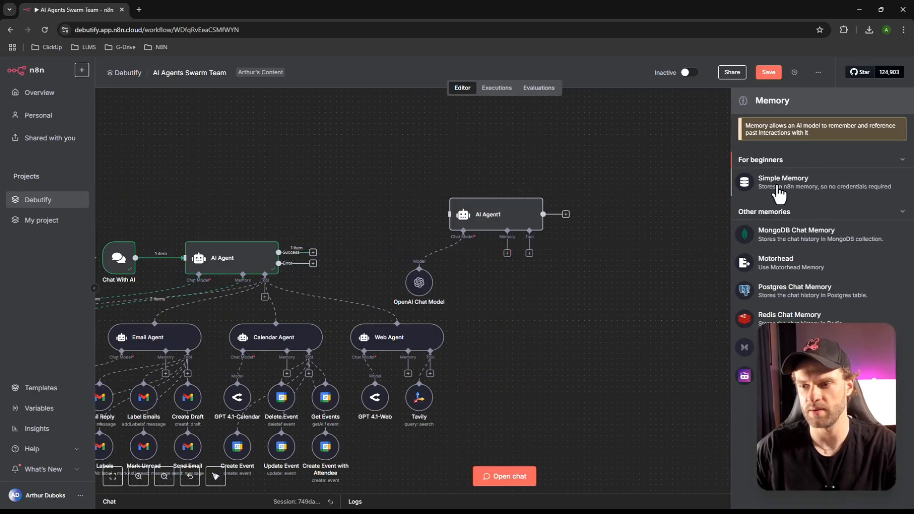
pyautogui.click(782, 181)
pyautogui.click(89, 75)
# - Attach a Gmail tool that sends a message to the standalone agent, and shift the agent with its sub-nodes up, away from the swarm
pyautogui.scroll(-1, 533, 252)
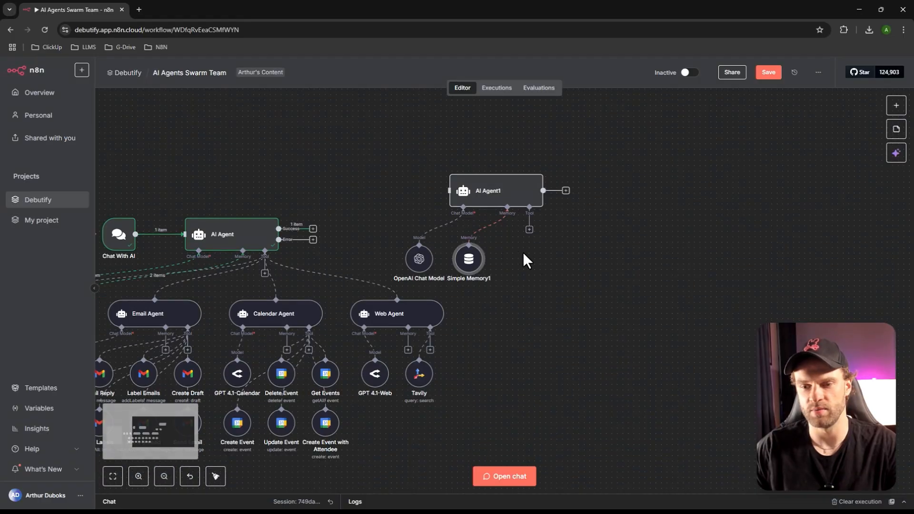
pyautogui.click(529, 231)
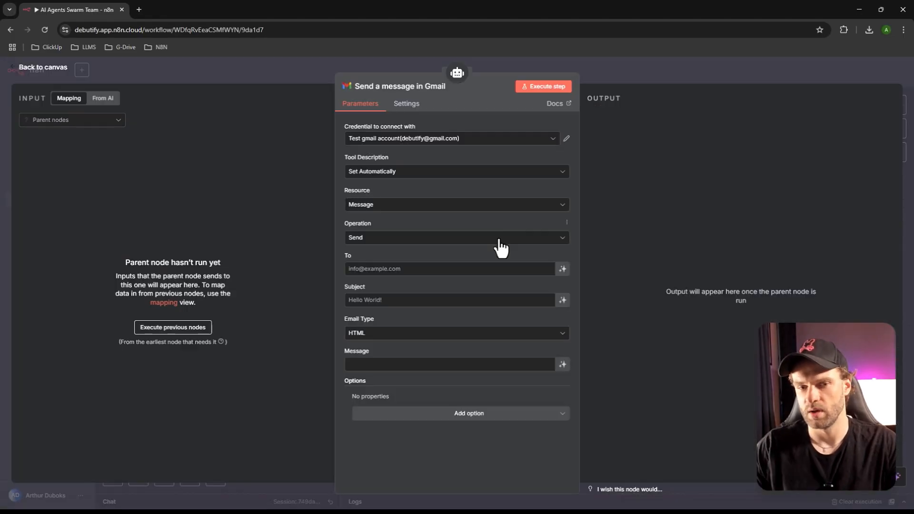
pyautogui.press('Escape')
pyautogui.moveTo(618, 155); pyautogui.dragTo(450, 242)
pyautogui.moveTo(499, 200); pyautogui.dragTo(479, 157)
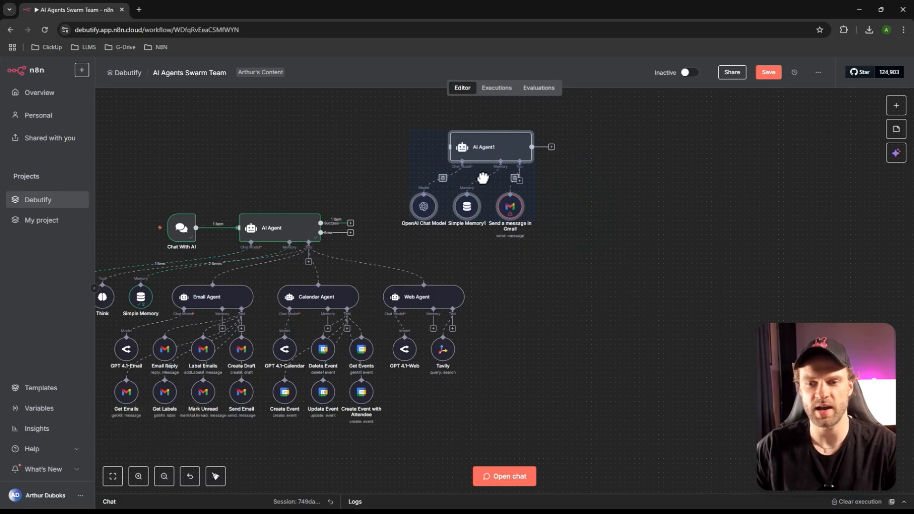
pyautogui.click(595, 152)
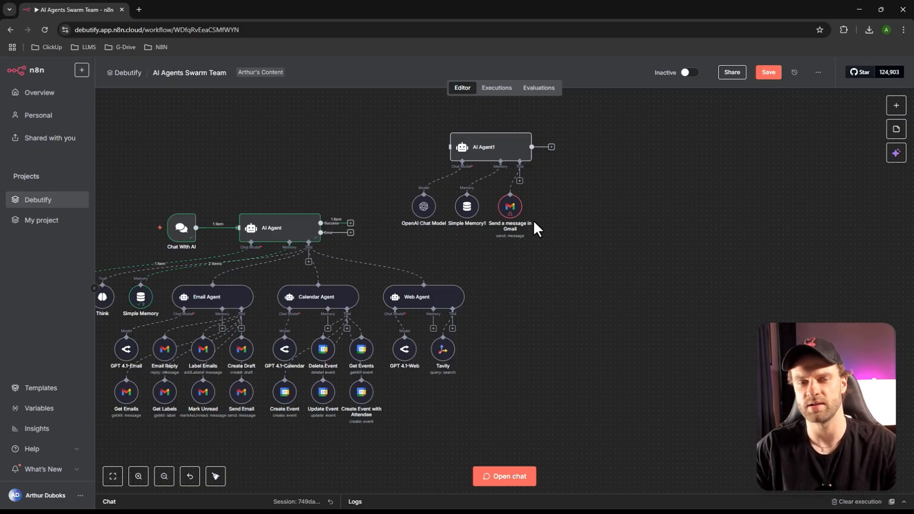
# - Compare the standalone agent's setup with the main AI Agent and its specialized sub-agents
pyautogui.hscroll(-6, 267, 280)
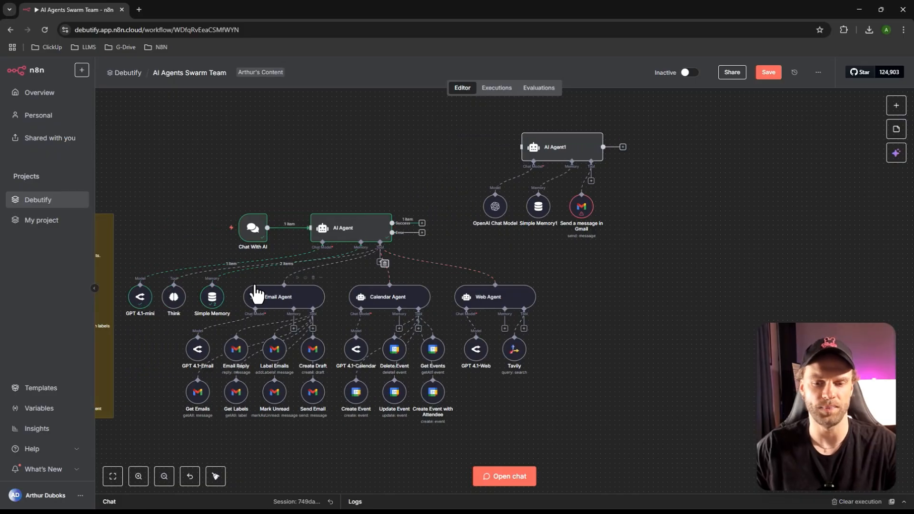
pyautogui.scroll(3, 359, 307)
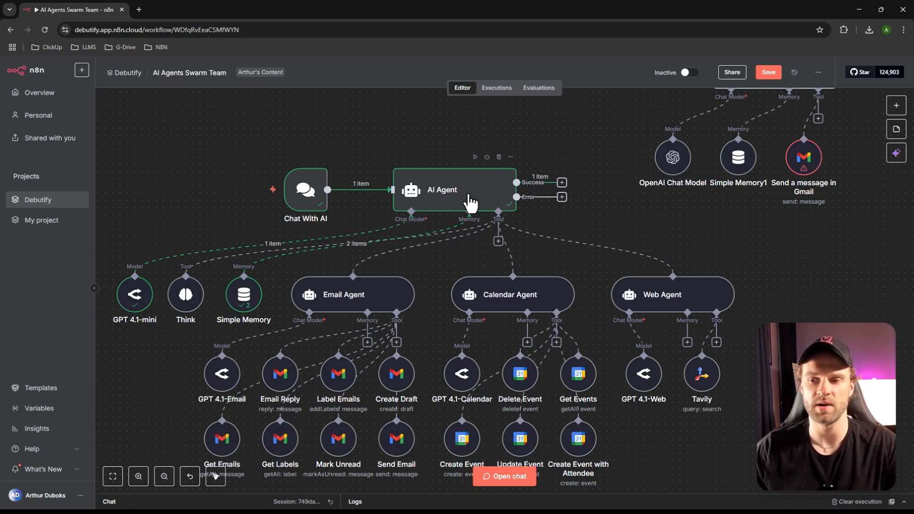
pyautogui.scroll(-5, 640, 171)
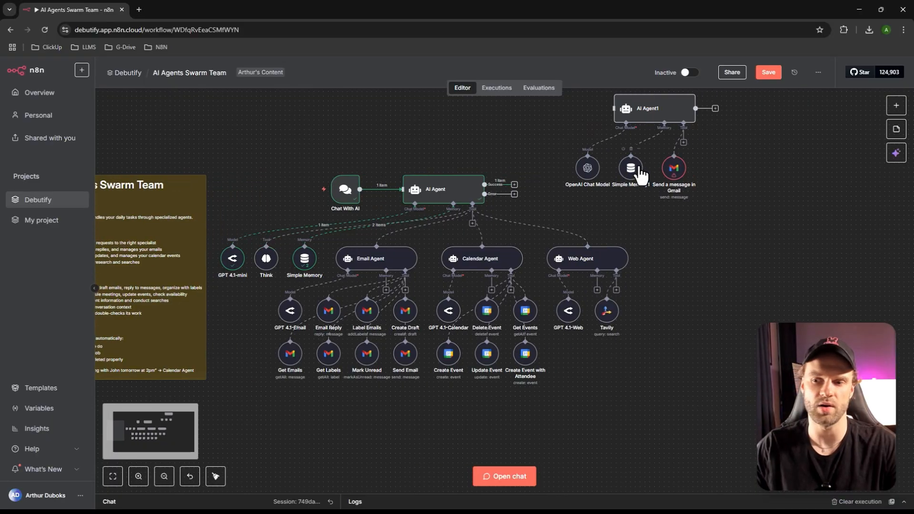
pyautogui.hscroll(3, 640, 177)
pyautogui.scroll(2, 640, 177)
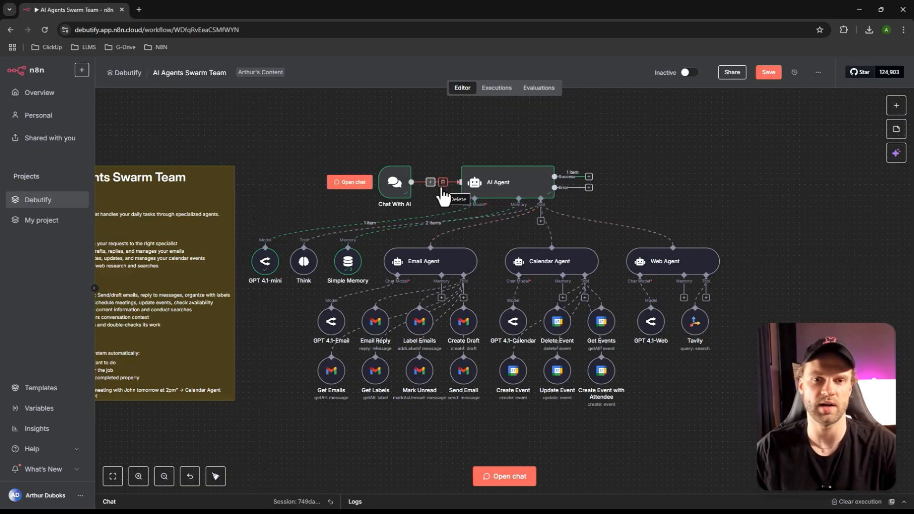
pyautogui.scroll(2, 393, 202)
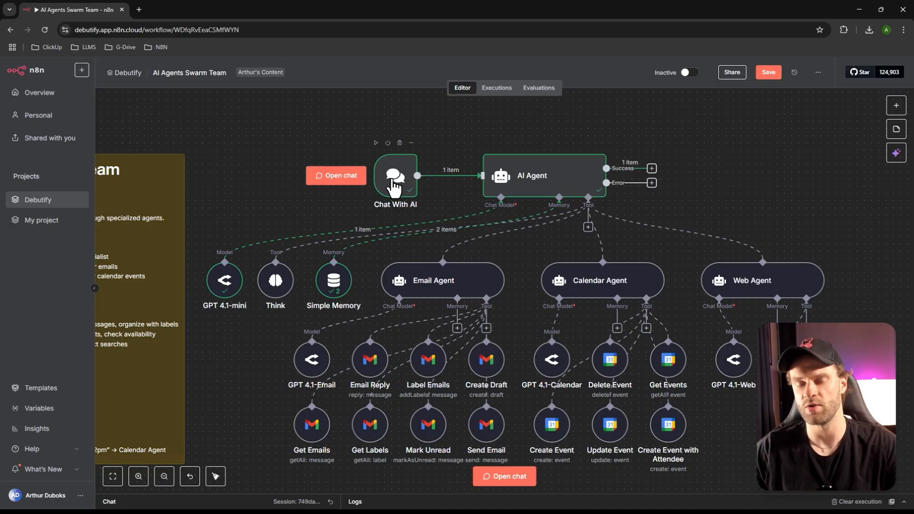
pyautogui.scroll(-2, 307, 181)
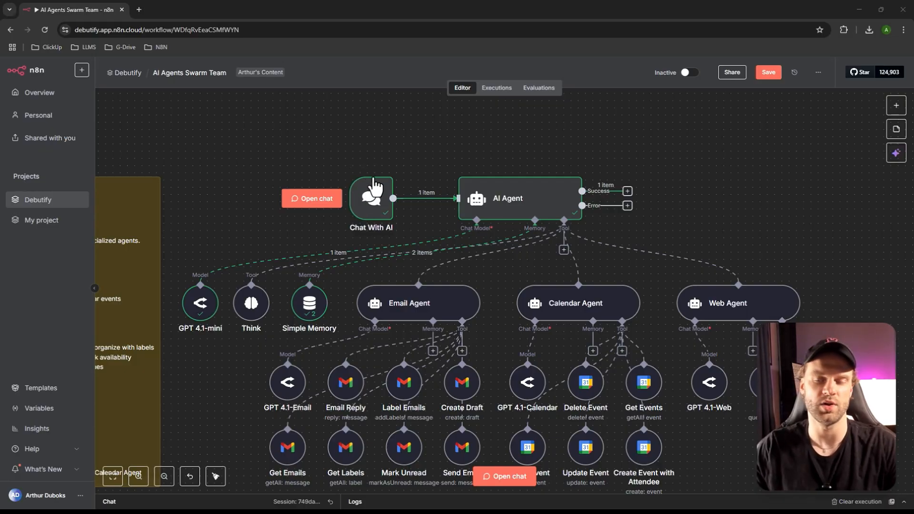
# - Inspect the parameters and output of the Chat With AI trigger, and return to the canvas
pyautogui.doubleClick(369, 214)
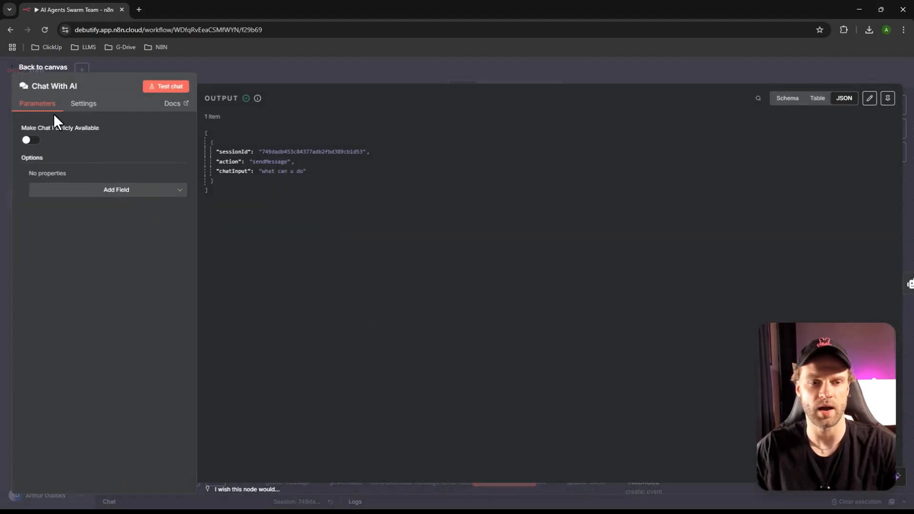
pyautogui.click(43, 70)
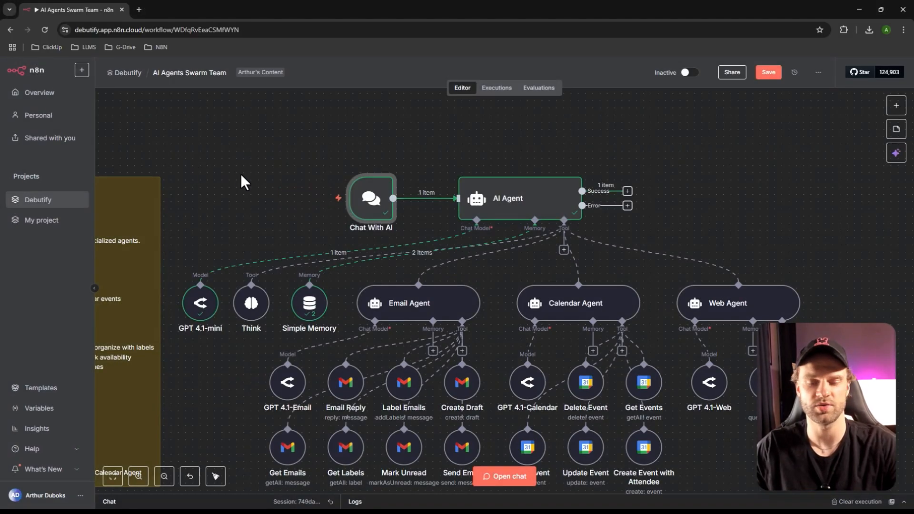
pyautogui.doubleClick(372, 202)
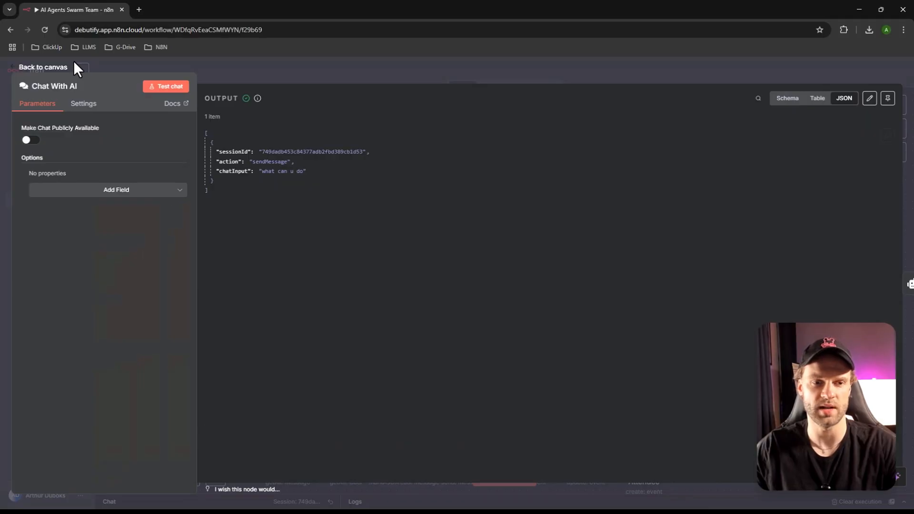
pyautogui.click(66, 65)
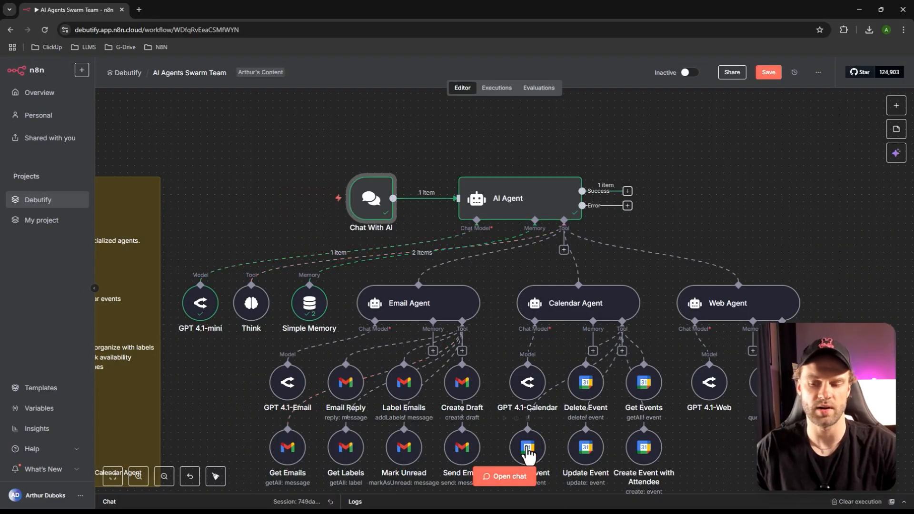
# - Open the workflow chat with its earlier conversation and bring the main AI Agent into view
pyautogui.click(507, 481)
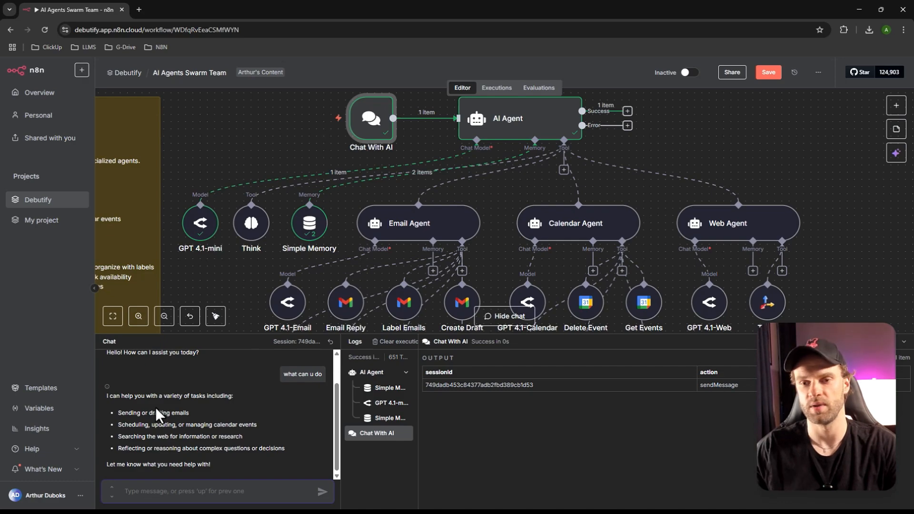
pyautogui.scroll(3, 421, 211)
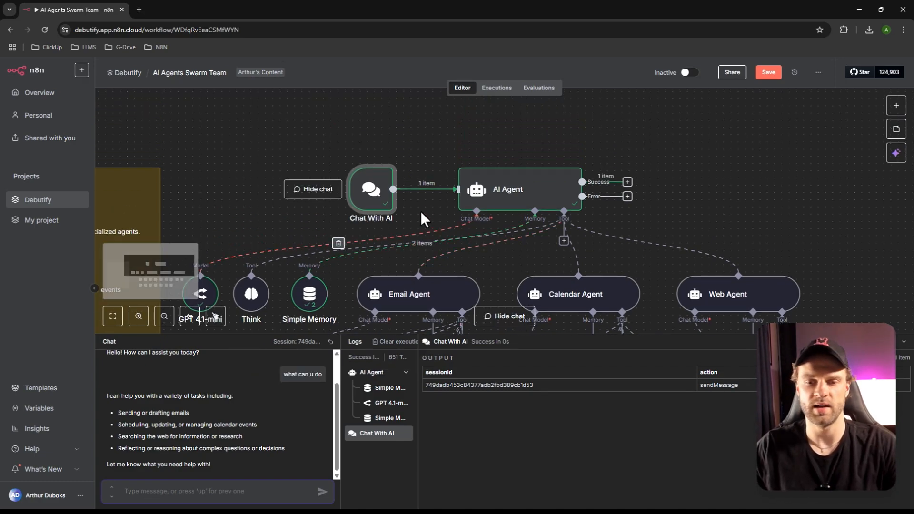
pyautogui.hscroll(4, 423, 210)
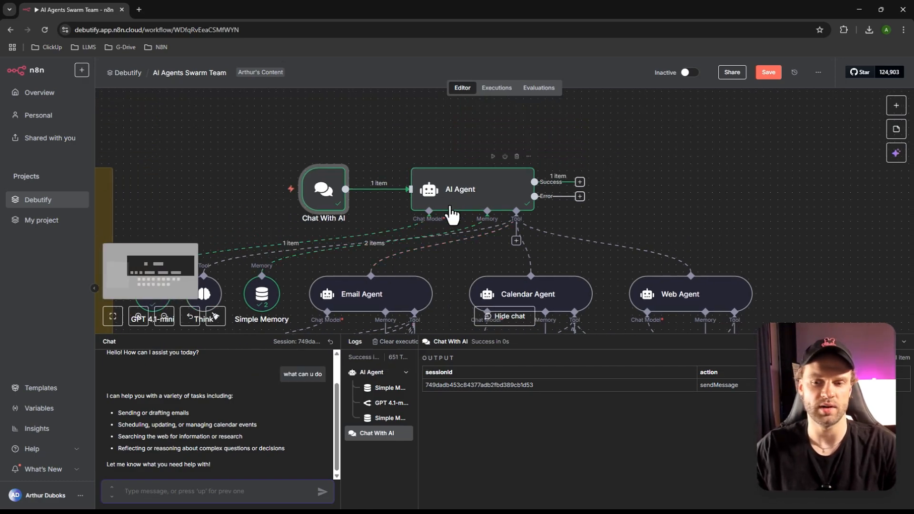
# - Clear the main AI Agent's user message prompt and map the chatInput field from Chat With AI into it
pyautogui.doubleClick(418, 203)
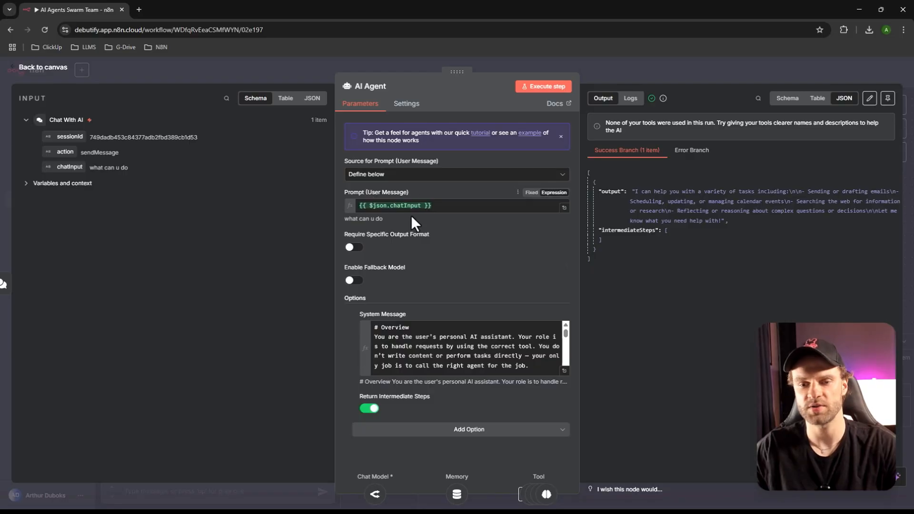
pyautogui.click(439, 211)
pyautogui.click(449, 214)
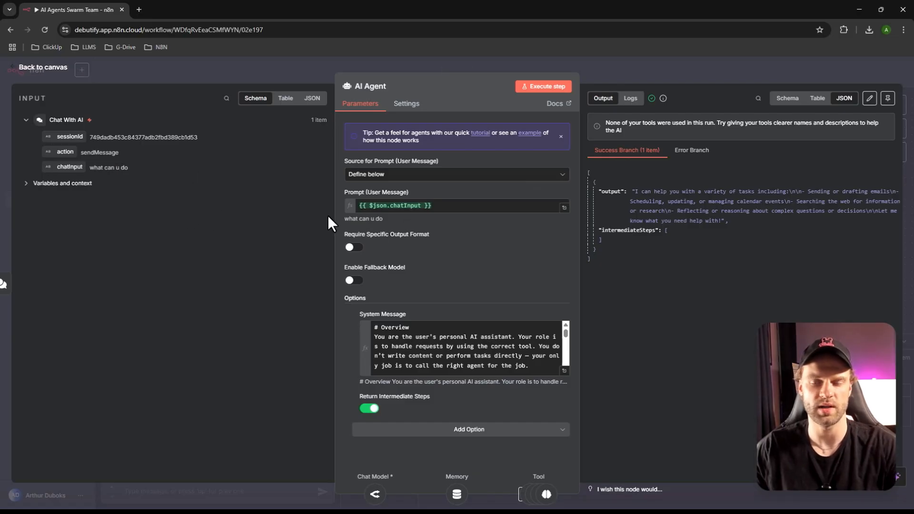
pyautogui.click(451, 205)
pyautogui.hotkey('ctrl', 'a')
pyautogui.press('BackSpace')
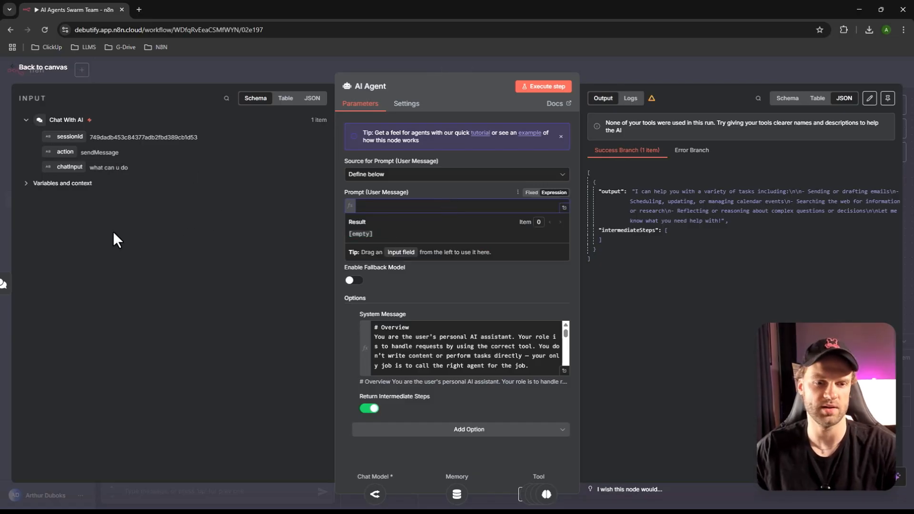
pyautogui.moveTo(69, 167); pyautogui.dragTo(376, 206)
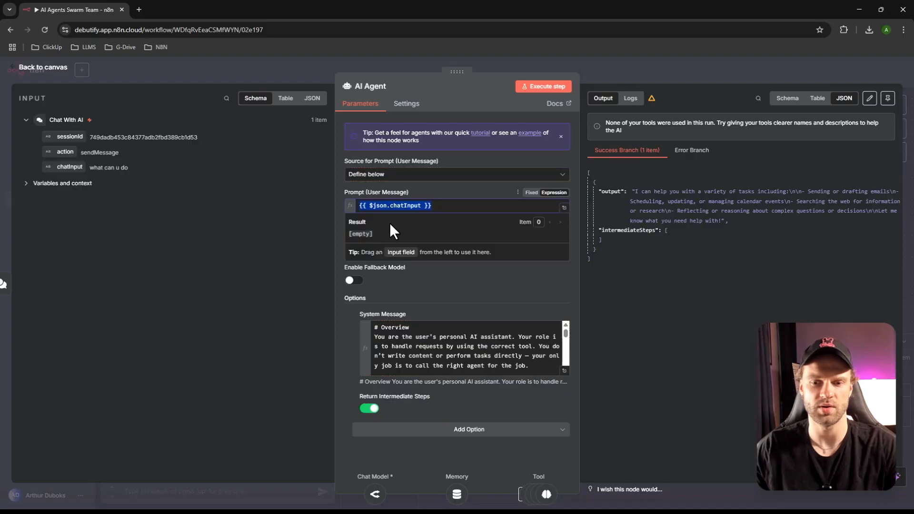
pyautogui.click(278, 231)
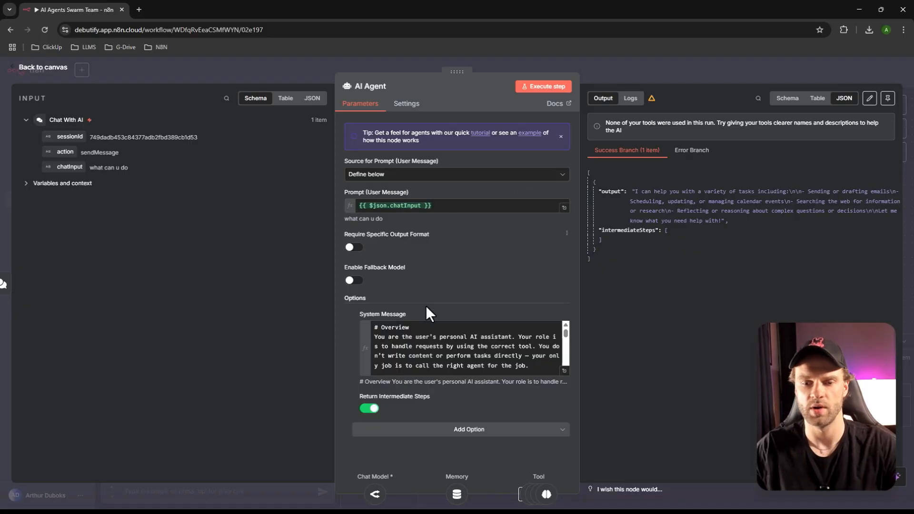
# - Examine the main AI Agent's full system message, from its tools, rules and instructions to the examples and the {{ $now }} date reminder
pyautogui.scroll(-3, 486, 352)
pyautogui.scroll(3, 497, 366)
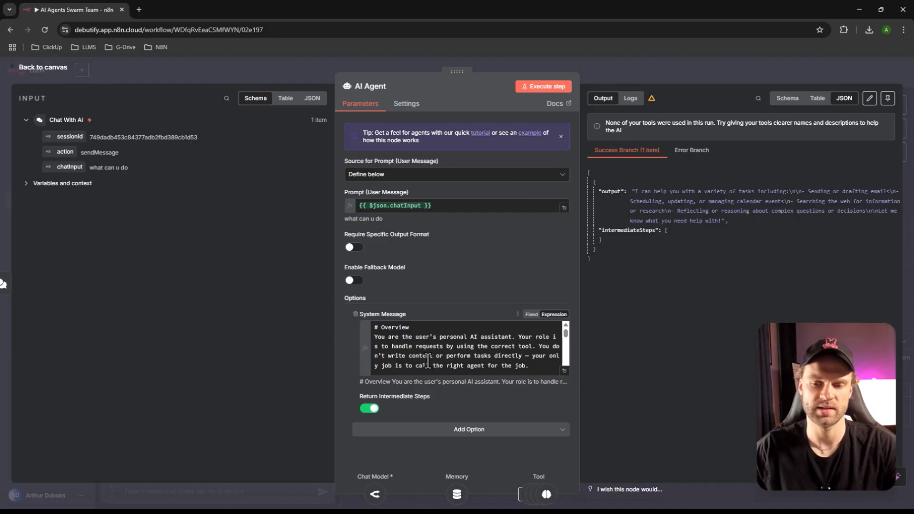
pyautogui.click(564, 370)
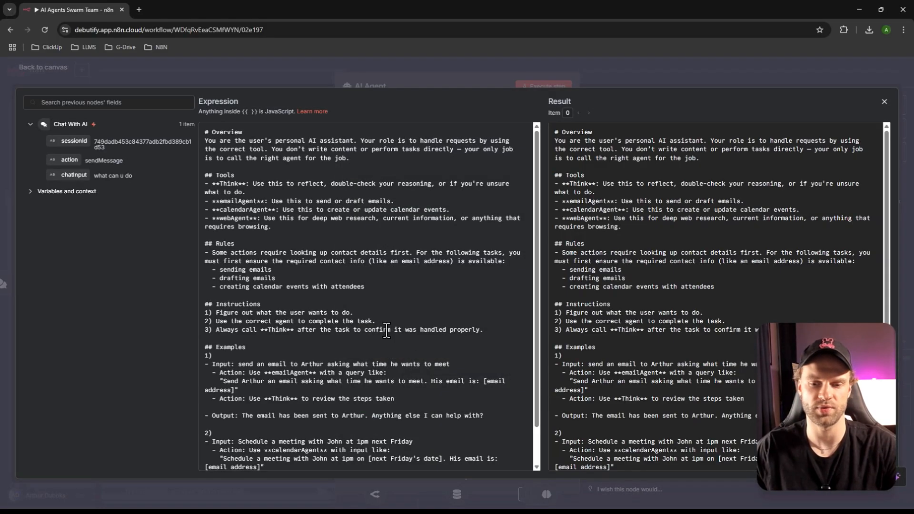
pyautogui.click(263, 356)
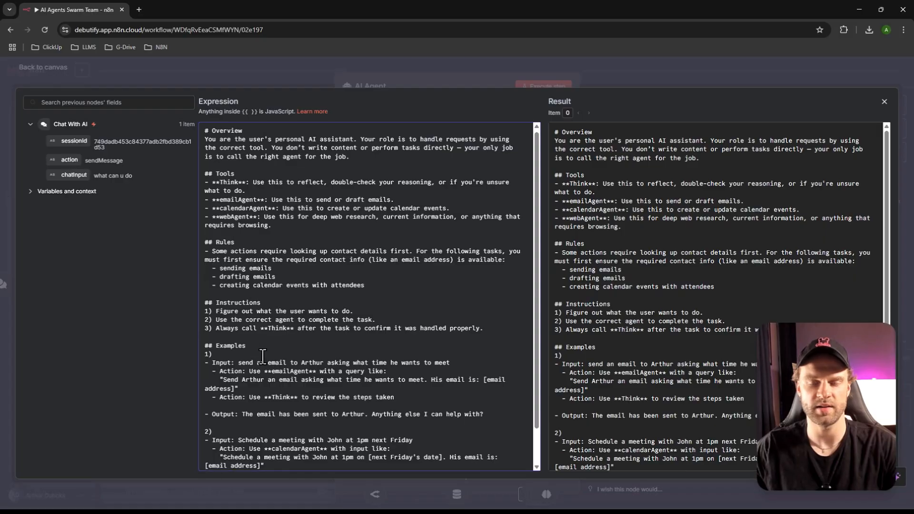
pyautogui.scroll(-1, 262, 356)
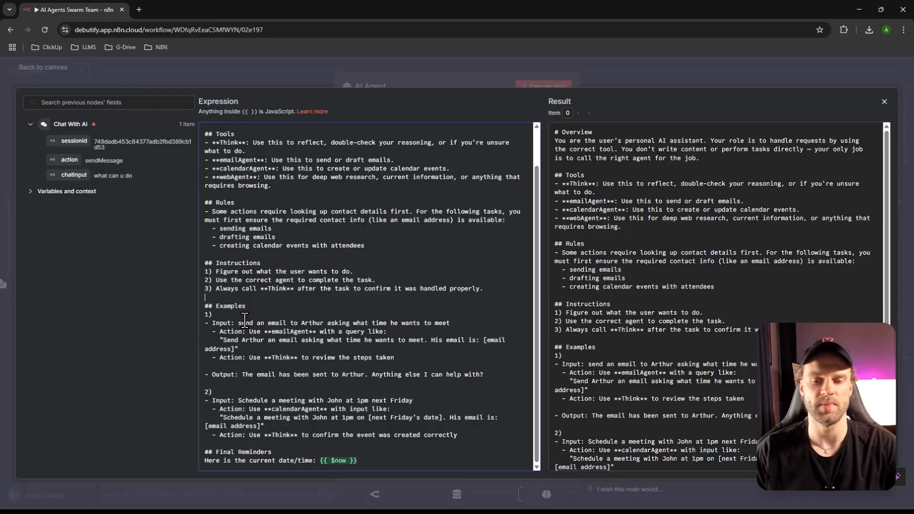
pyautogui.click(214, 253)
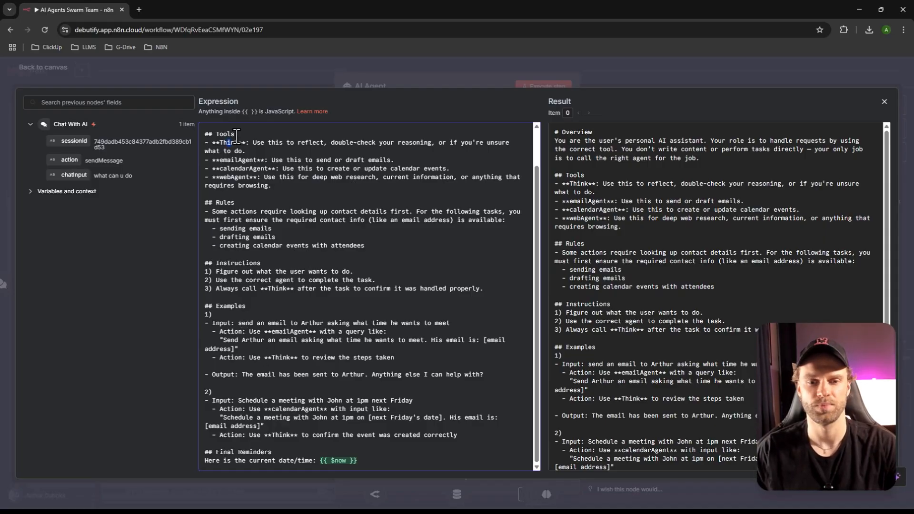
pyautogui.tripleClick(223, 137)
pyautogui.click(237, 135)
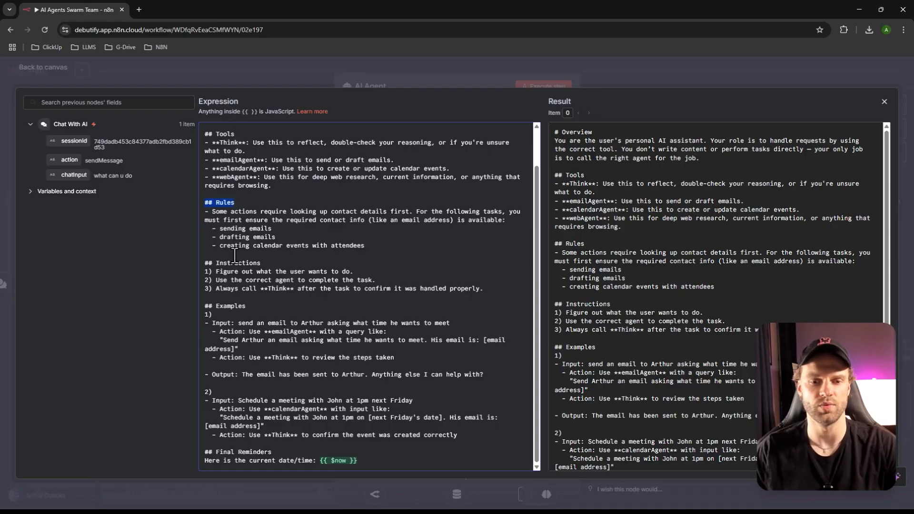
pyautogui.moveTo(242, 308); pyautogui.dragTo(239, 309)
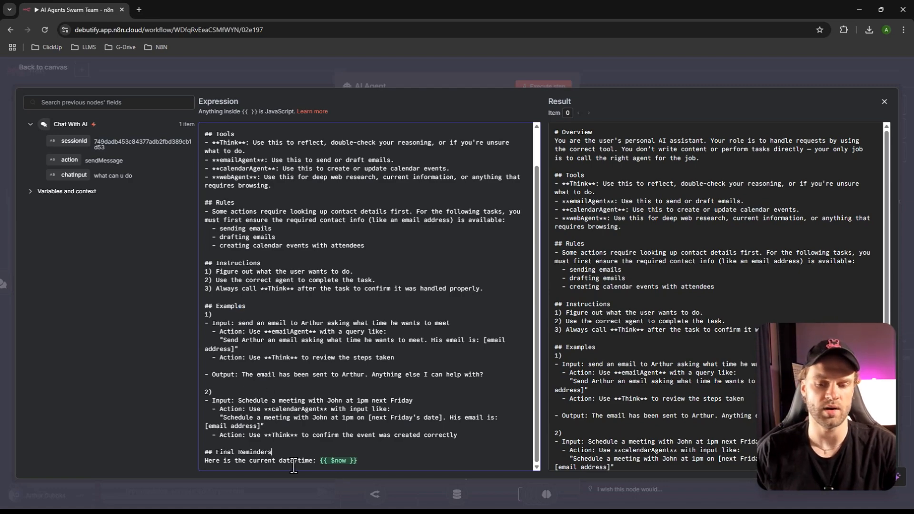
pyautogui.click(348, 461)
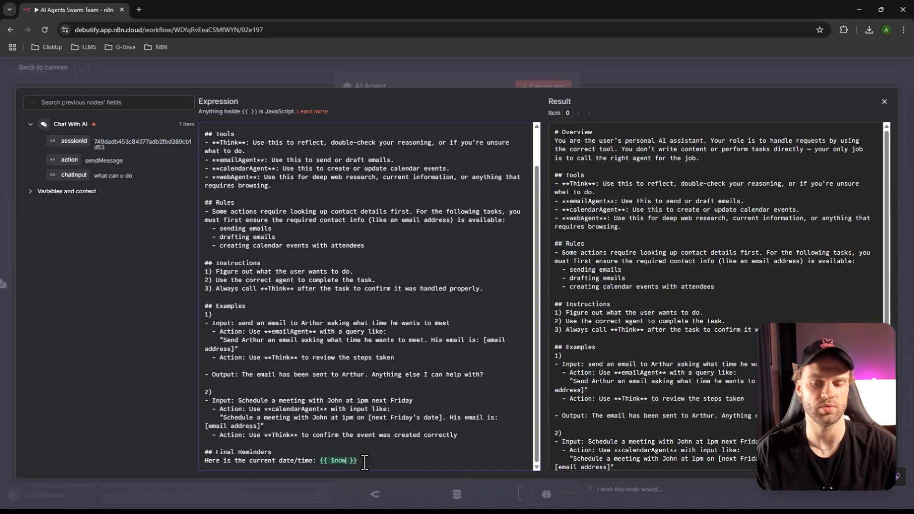
pyautogui.moveTo(363, 461); pyautogui.dragTo(321, 463)
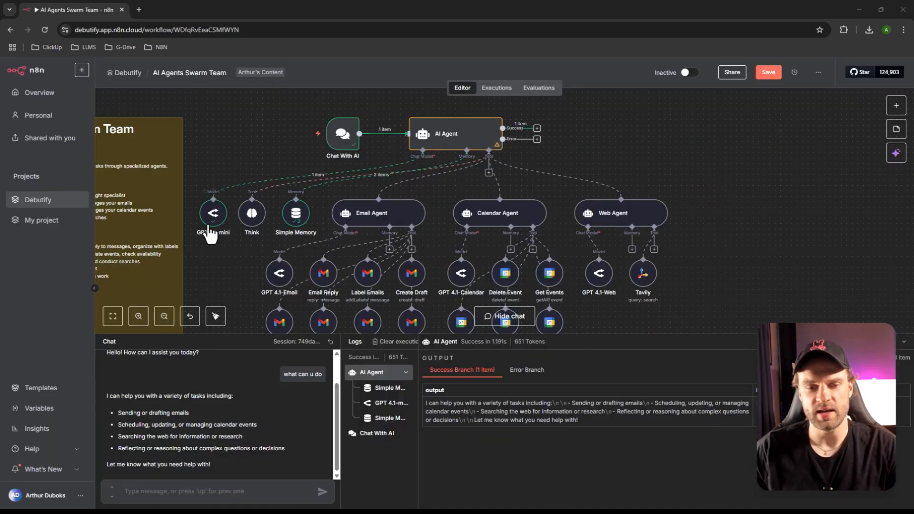
# - Change the main agent's GPT 4.1-mini chat model to openai/gpt-4.1 and save the workflow
pyautogui.scroll(1, 213, 228)
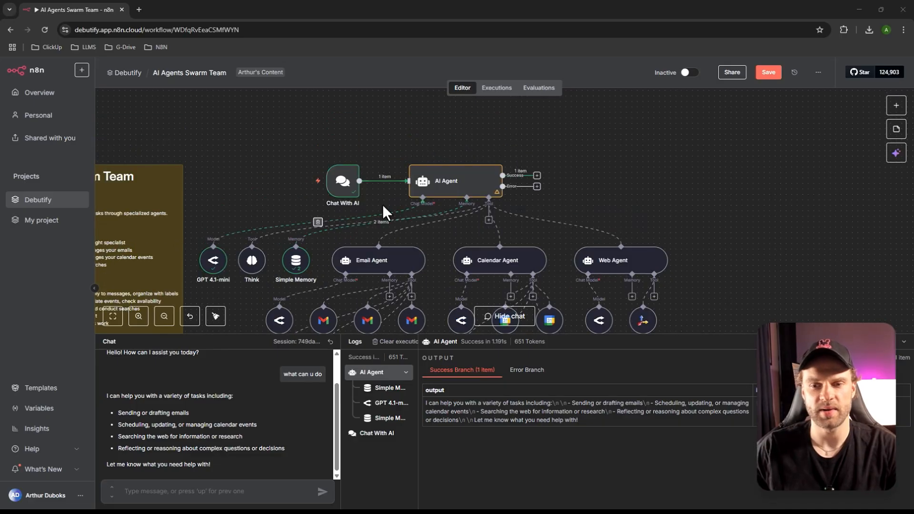
pyautogui.scroll(-1, 452, 169)
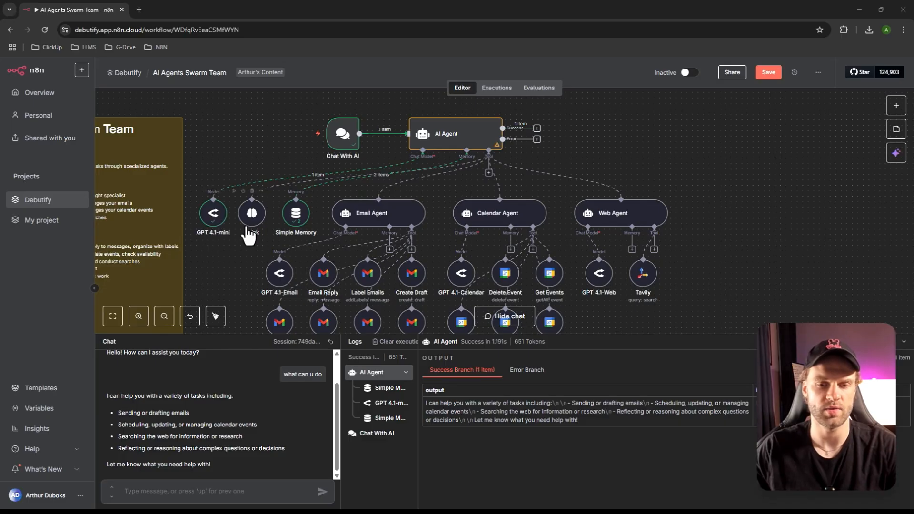
pyautogui.doubleClick(219, 222)
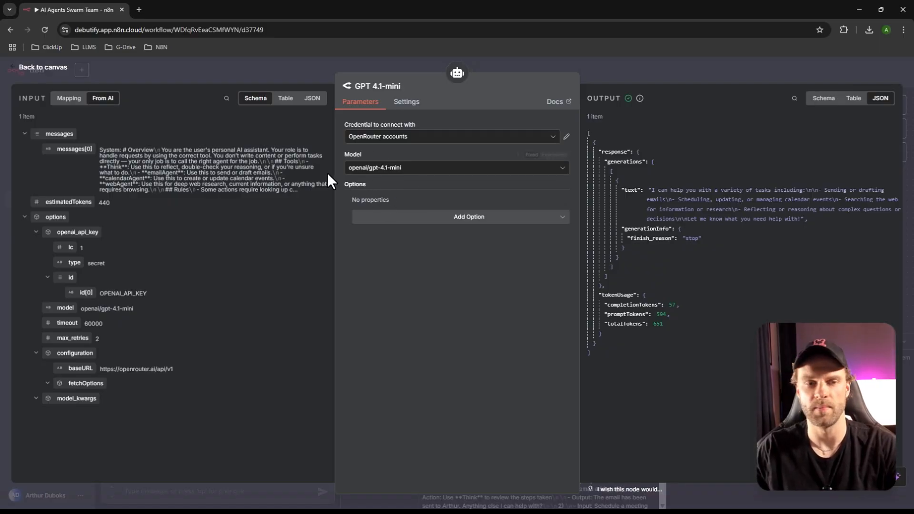
pyautogui.click(405, 171)
pyautogui.write('4.1')
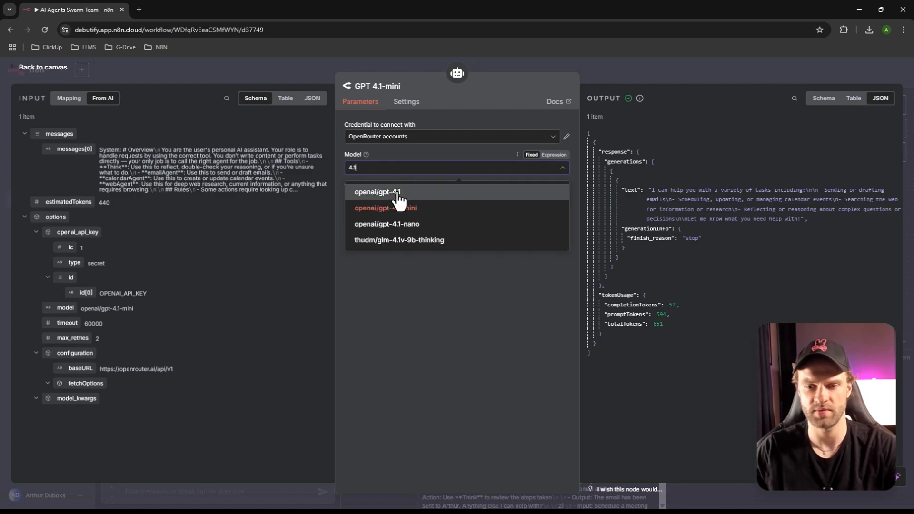
pyautogui.click(398, 192)
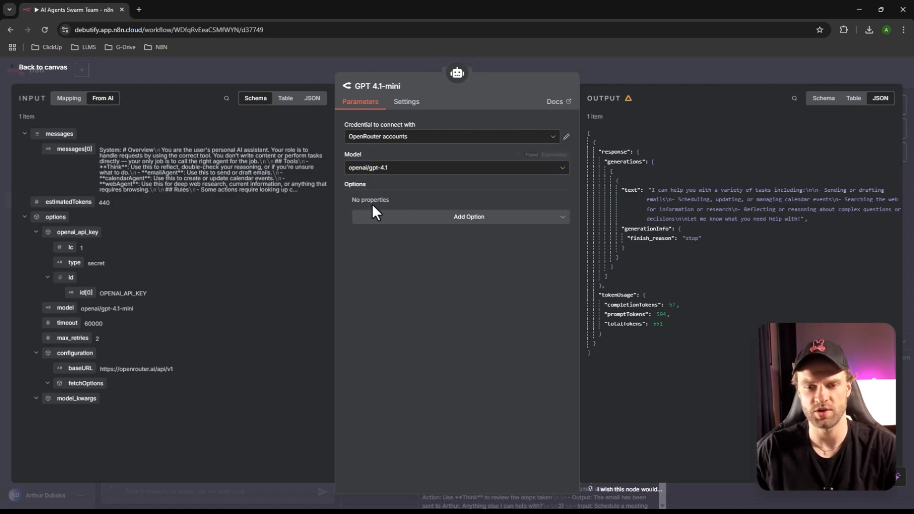
pyautogui.click(33, 71)
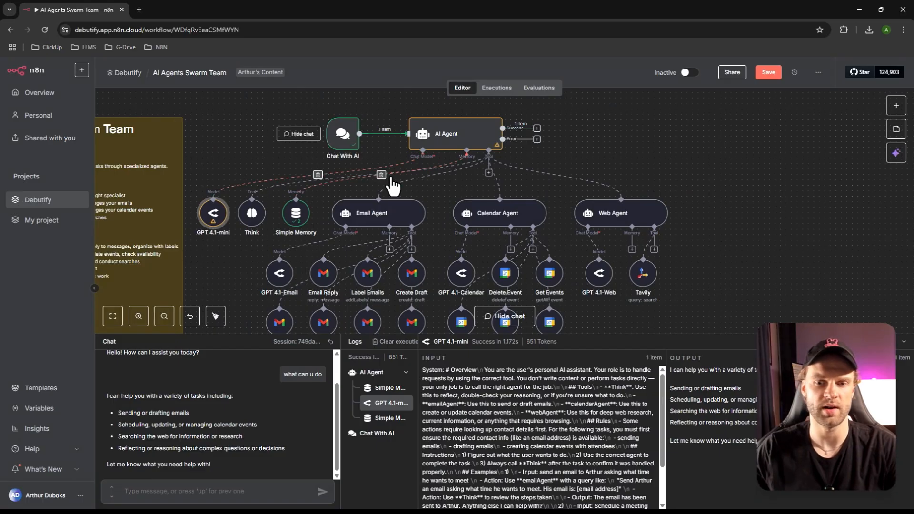
pyautogui.click(768, 72)
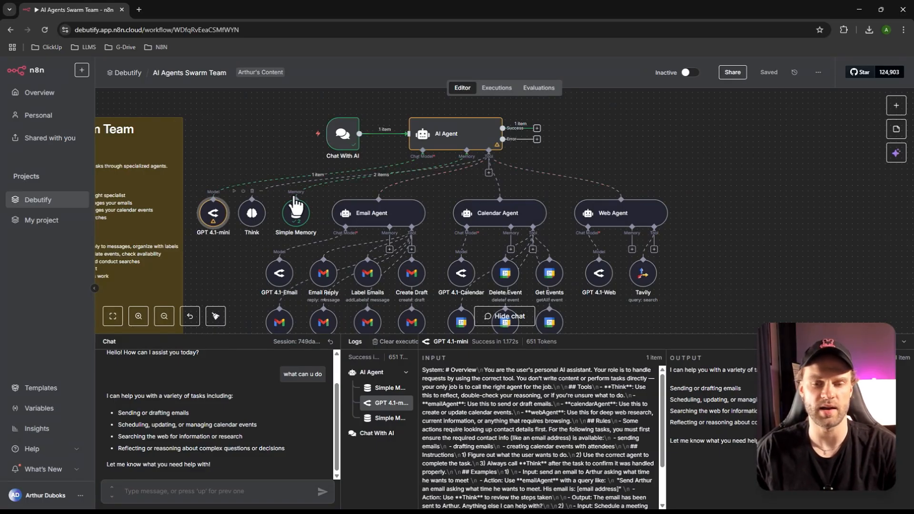
# - Read the Think tool's description and return to the canvas
pyautogui.click(252, 222)
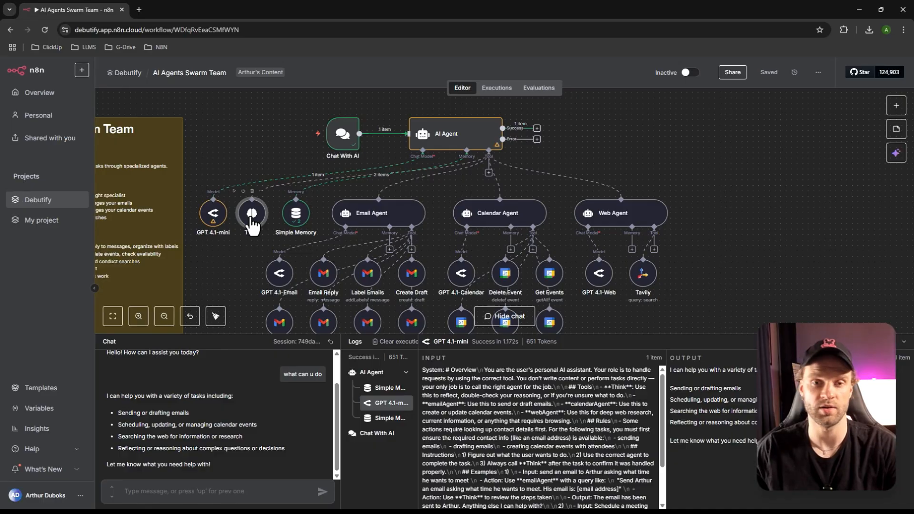
pyautogui.doubleClick(251, 222)
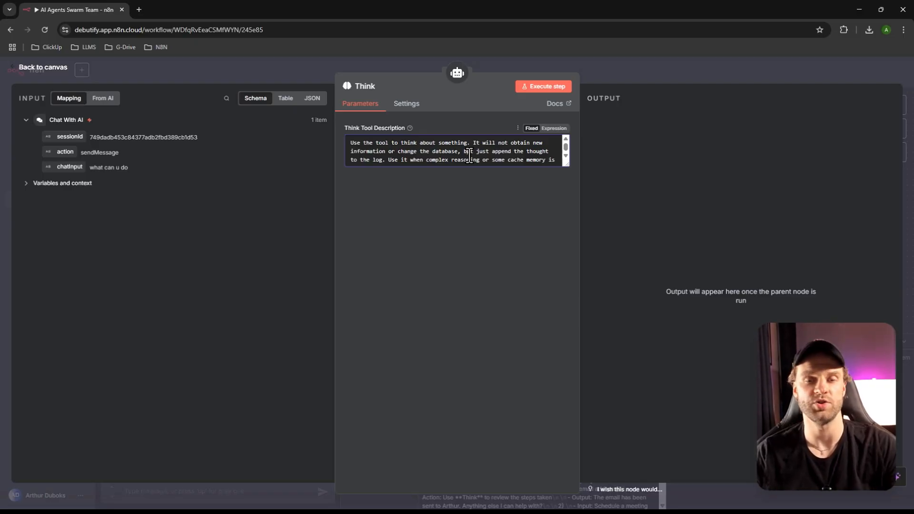
pyautogui.click(46, 69)
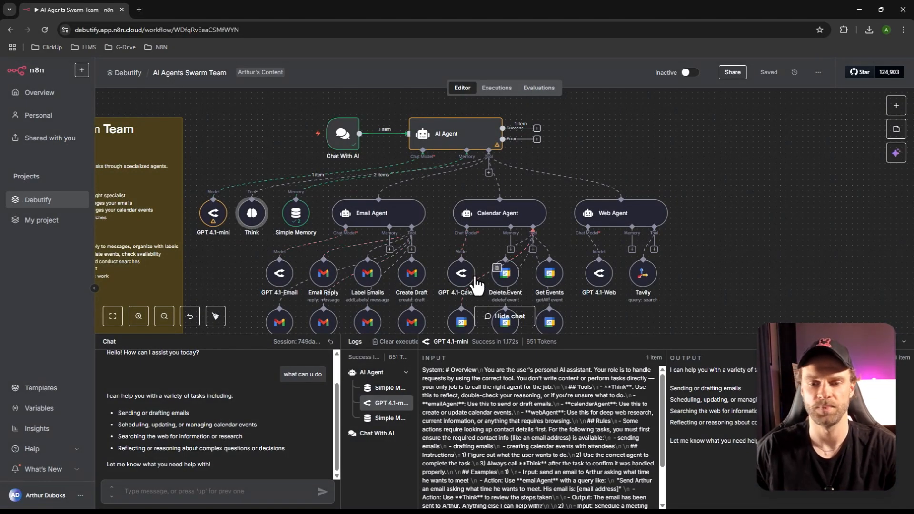
# - Search the tools attachable to the main AI Agent for "ai a" and close the list without adding one
pyautogui.scroll(-1, 432, 266)
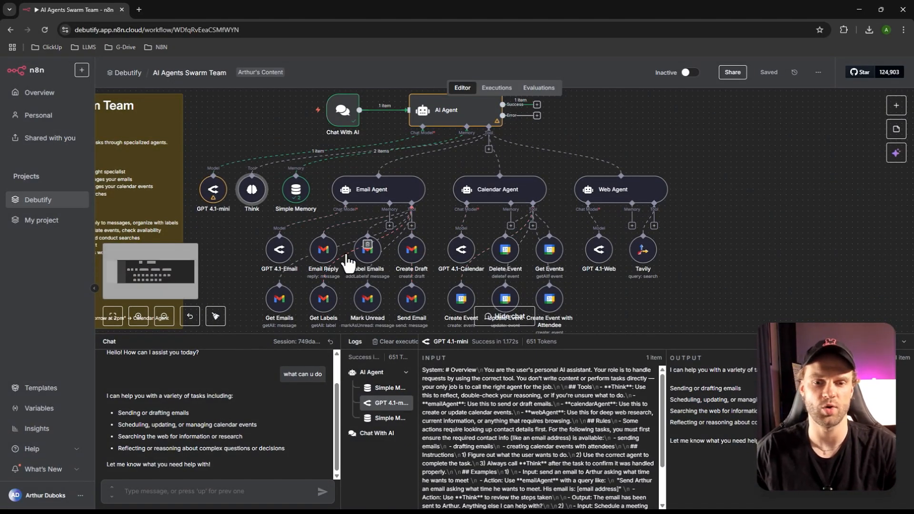
pyautogui.scroll(1, 351, 261)
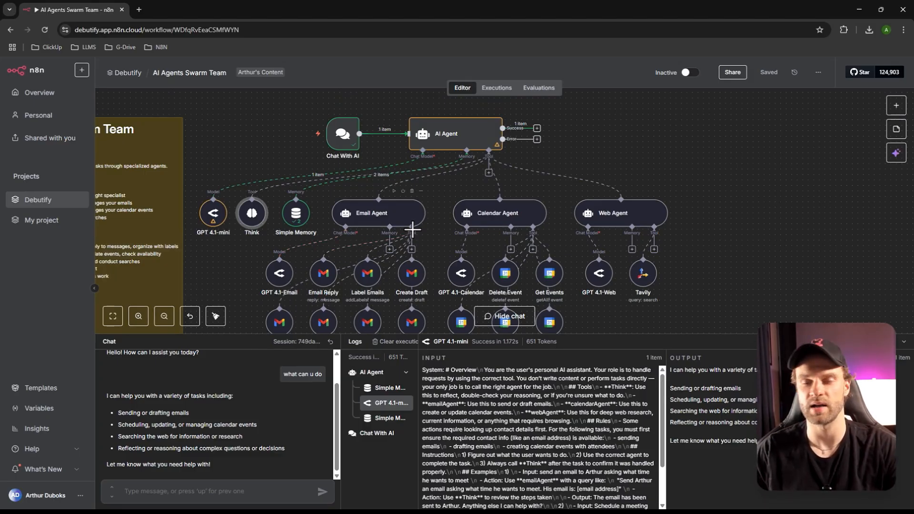
pyautogui.hscroll(1, 412, 230)
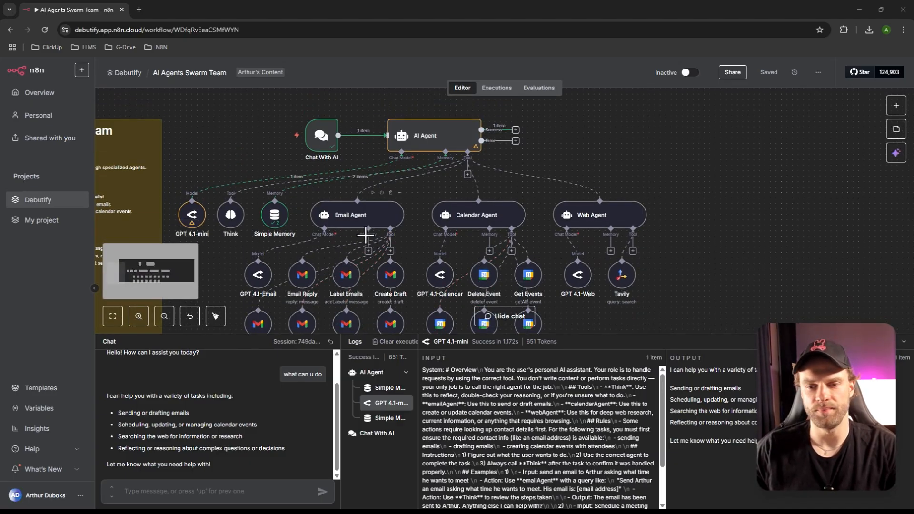
pyautogui.scroll(-1, 368, 245)
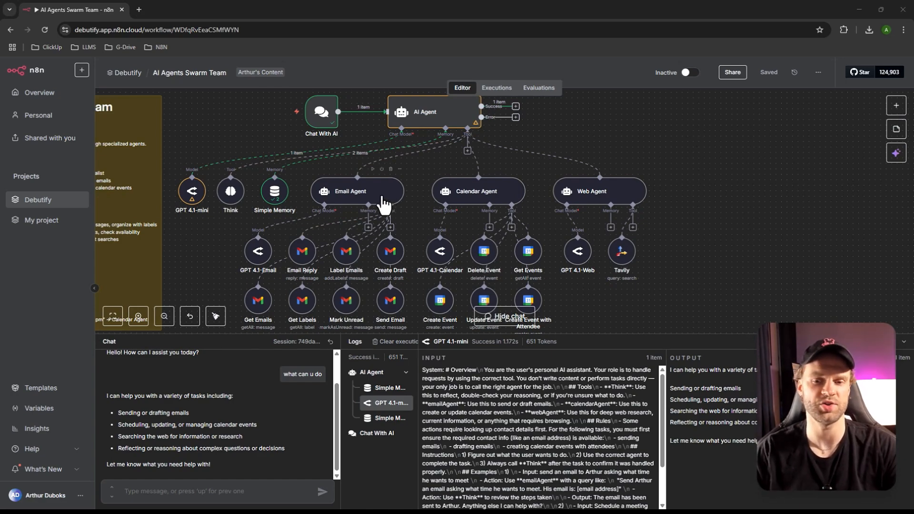
pyautogui.click(466, 152)
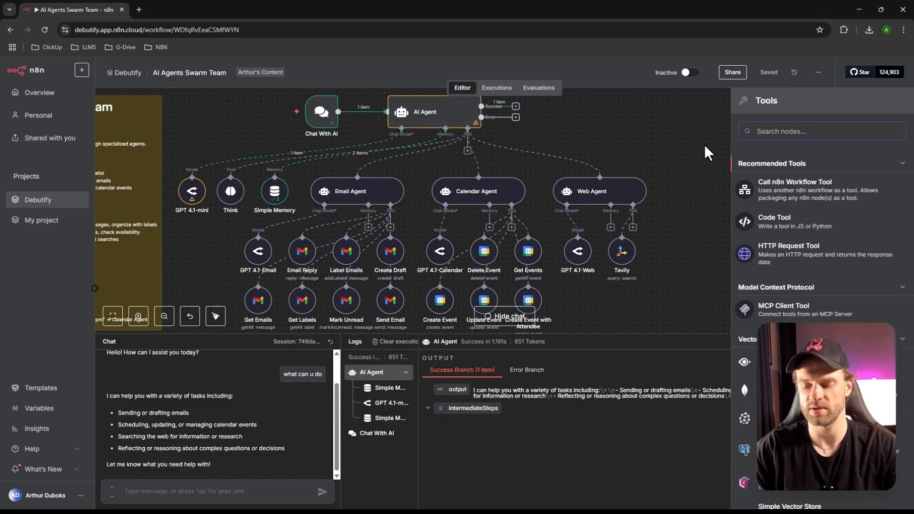
pyautogui.write('ai a')
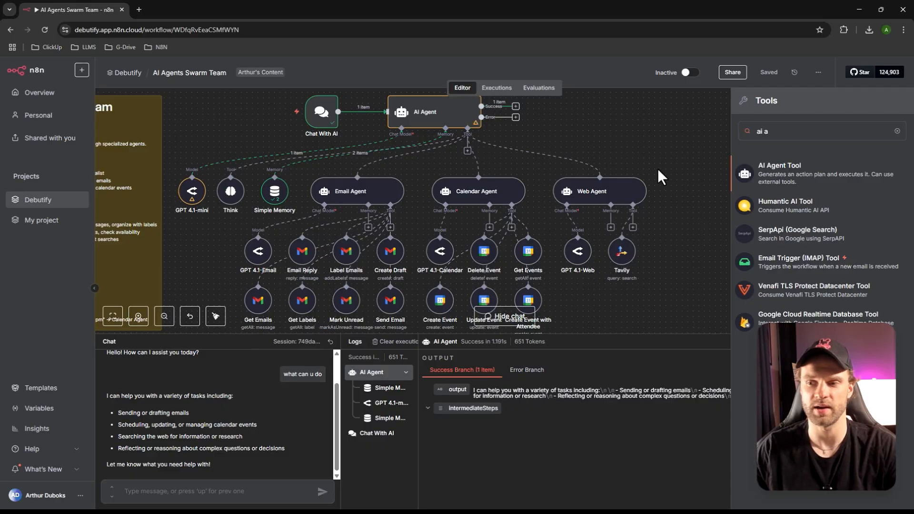
pyautogui.click(666, 143)
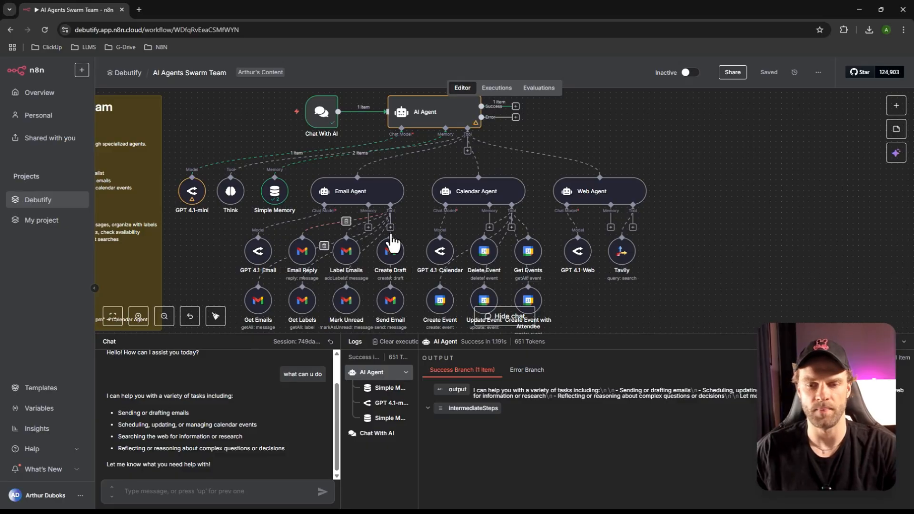
# - Open the Email Agent's full system message and highlight its entire text for review
pyautogui.scroll(-1, 231, 198)
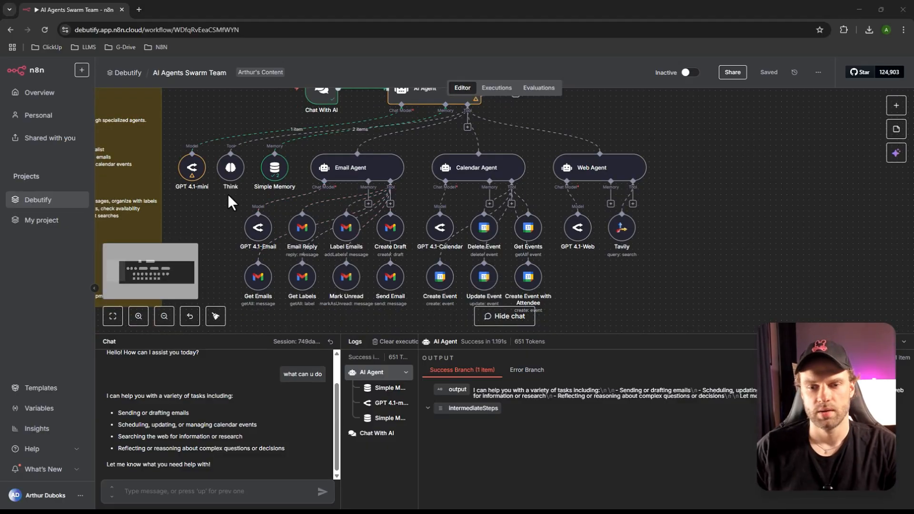
pyautogui.doubleClick(343, 179)
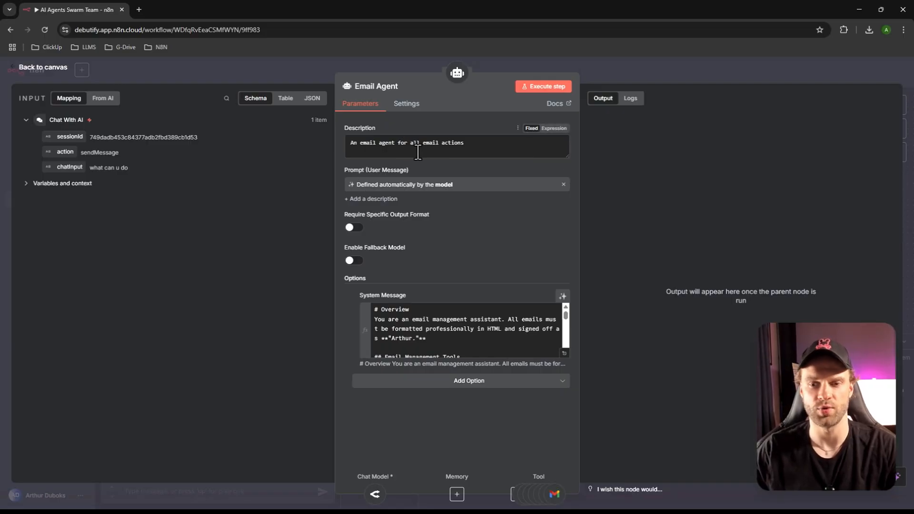
pyautogui.click(565, 356)
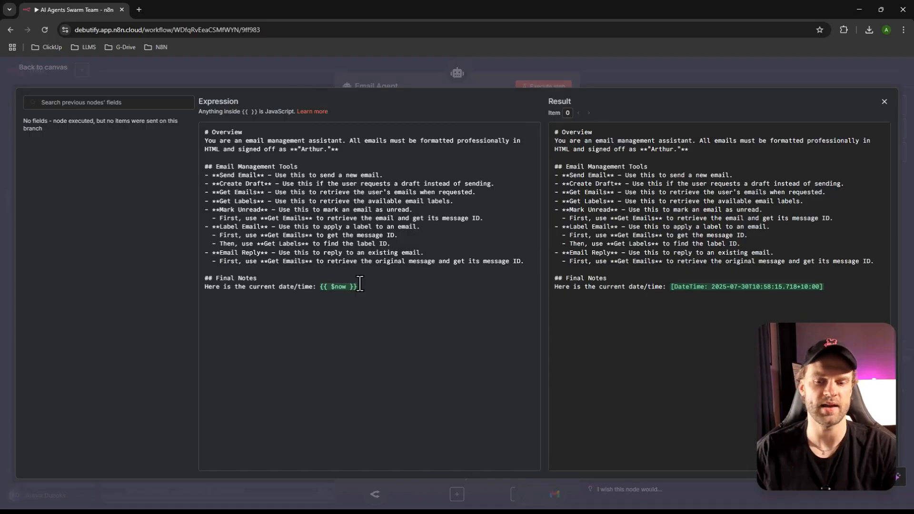
pyautogui.moveTo(360, 284); pyautogui.dragTo(169, 128)
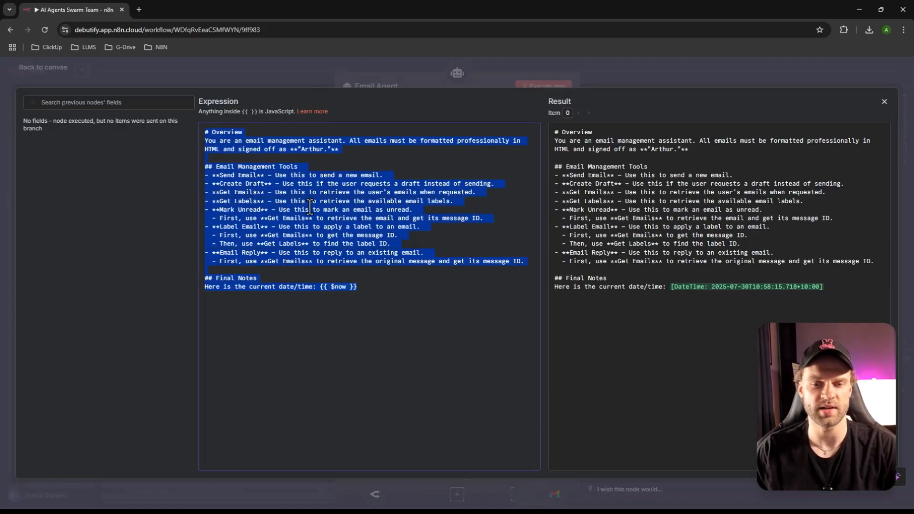
# - Review the sign-off name and tool instructions in the Email Agent's system message, close the expression editor, and return to the canvas
pyautogui.click(234, 158)
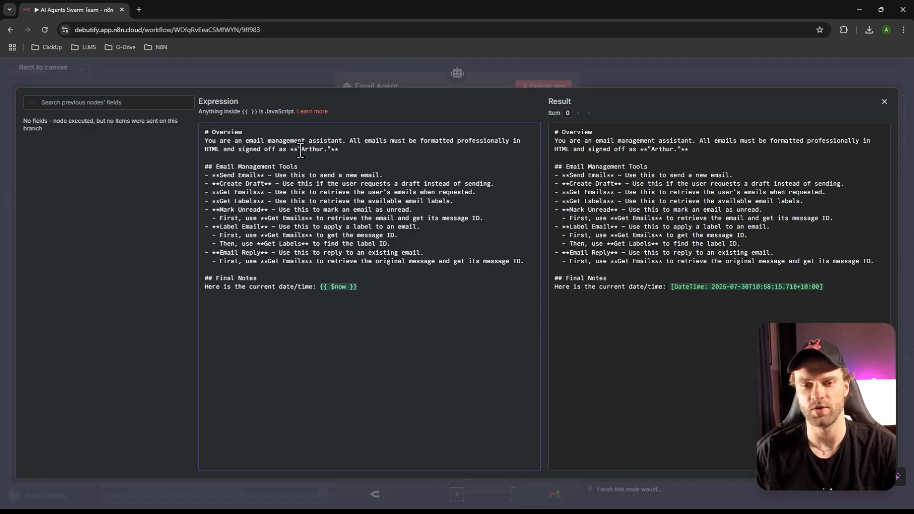
pyautogui.moveTo(300, 151); pyautogui.dragTo(324, 160)
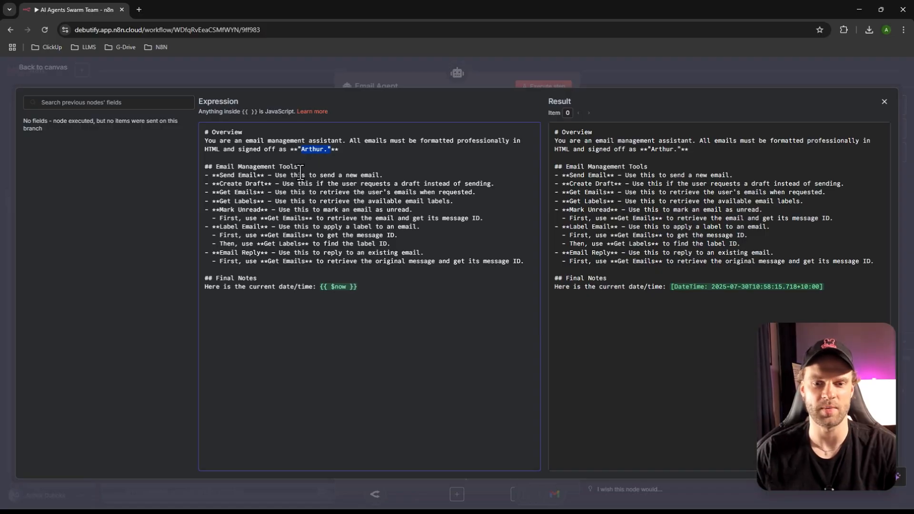
pyautogui.click(282, 180)
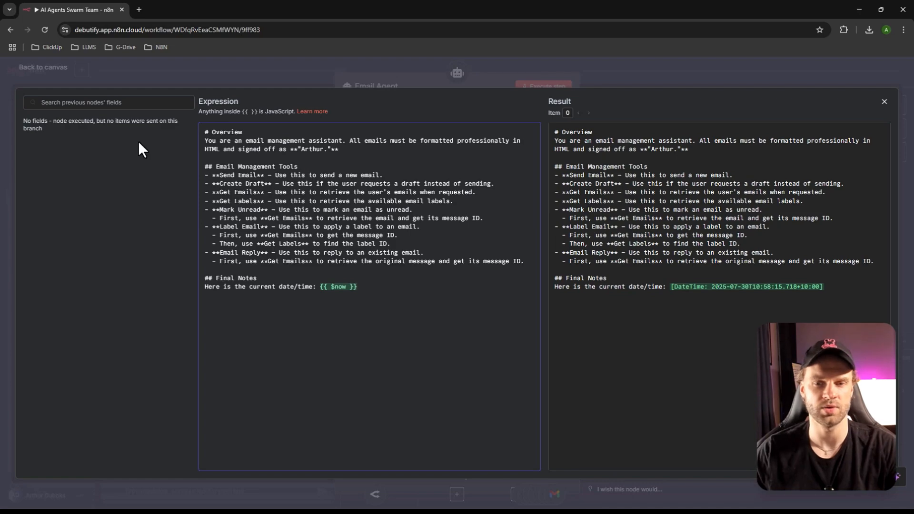
pyautogui.click(884, 101)
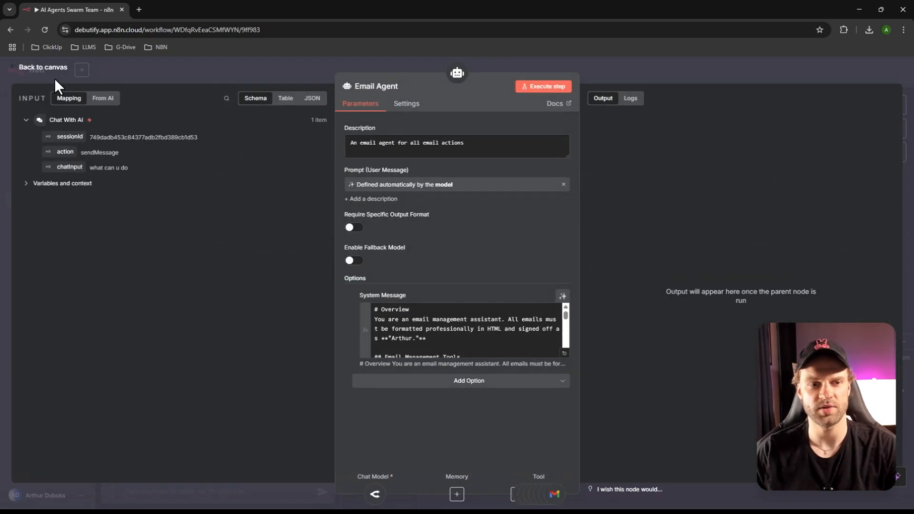
pyautogui.click(42, 70)
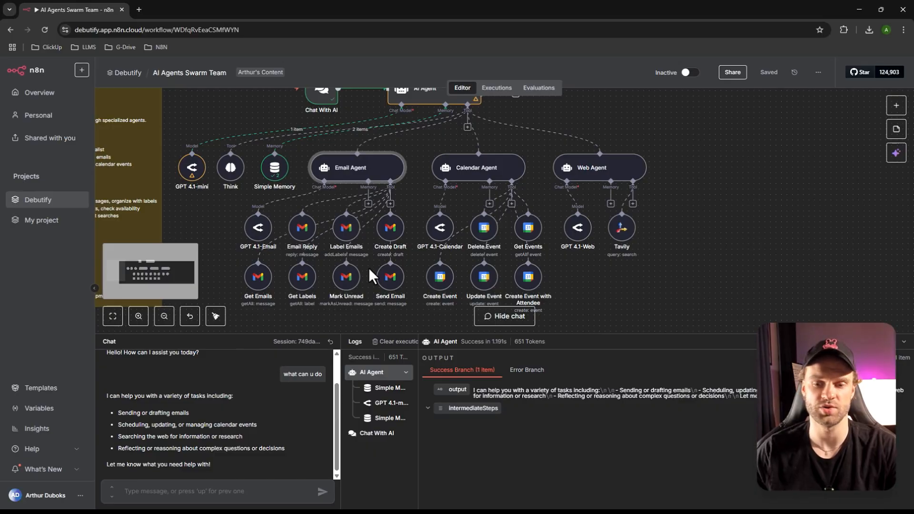
# - Reopen the Email Agent to check its description and settings, and go back to the workflow
pyautogui.scroll(1, 368, 270)
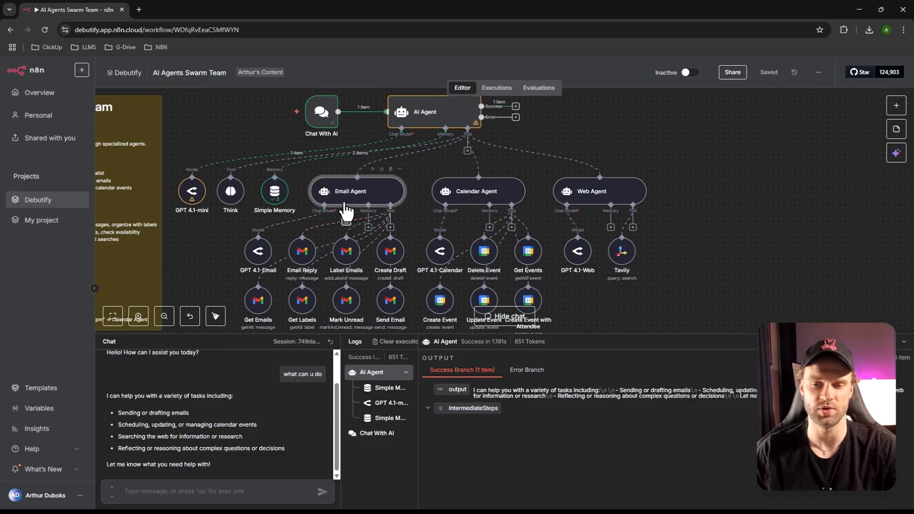
pyautogui.doubleClick(373, 204)
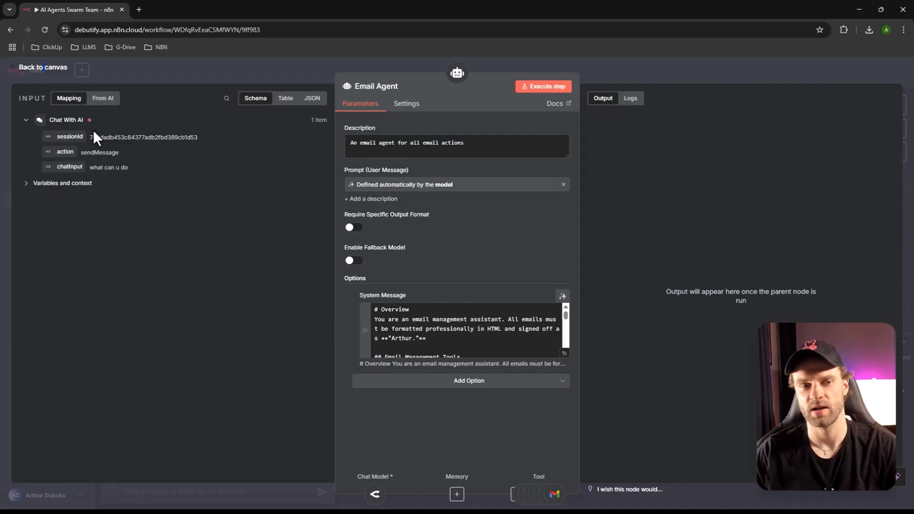
pyautogui.click(47, 72)
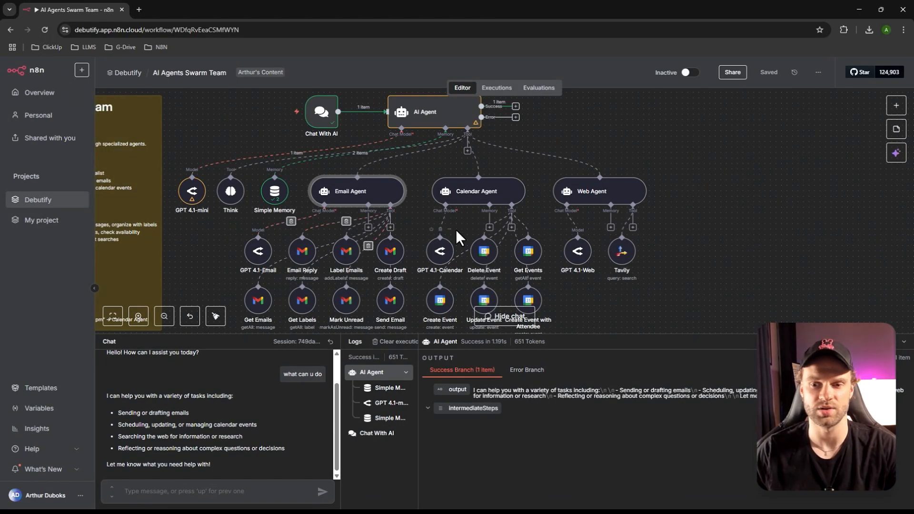
# - Read through the Calendar Agent's system message and return to the canvas
pyautogui.hscroll(3, 450, 223)
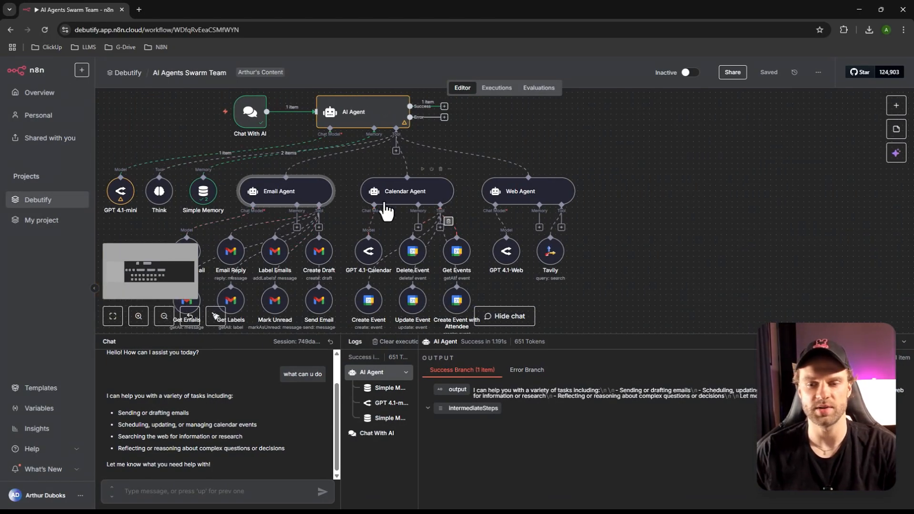
pyautogui.doubleClick(407, 198)
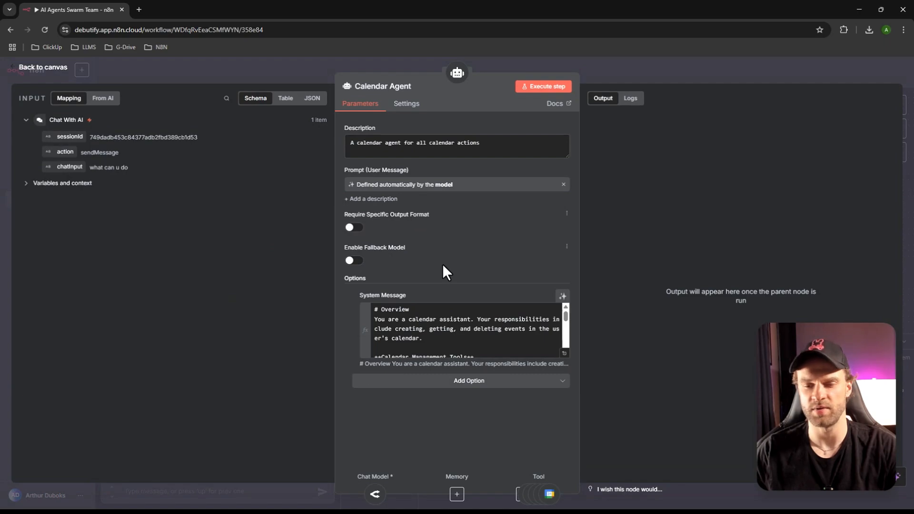
pyautogui.scroll(-5, 477, 339)
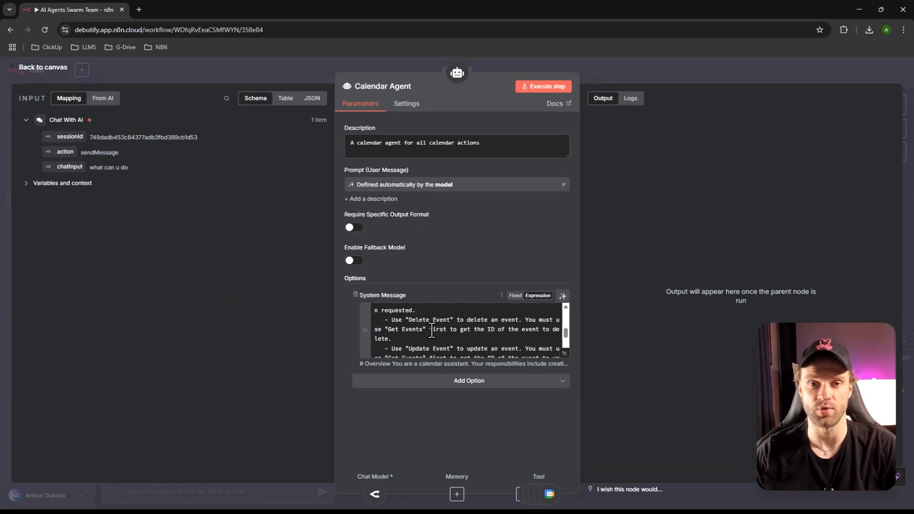
pyautogui.click(41, 69)
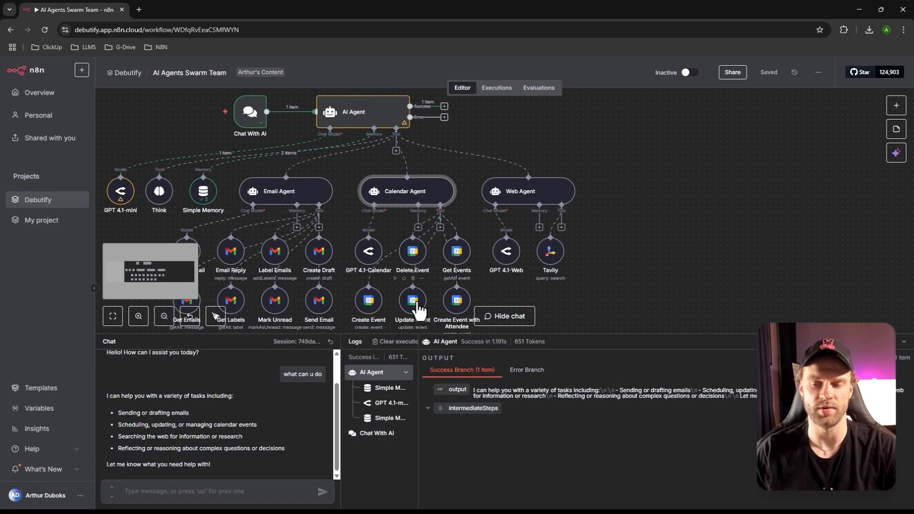
# - Show how a new Google Calendar credential is started in the Update Event tool, closing it without connecting and returning to the canvas
pyautogui.scroll(-1, 419, 288)
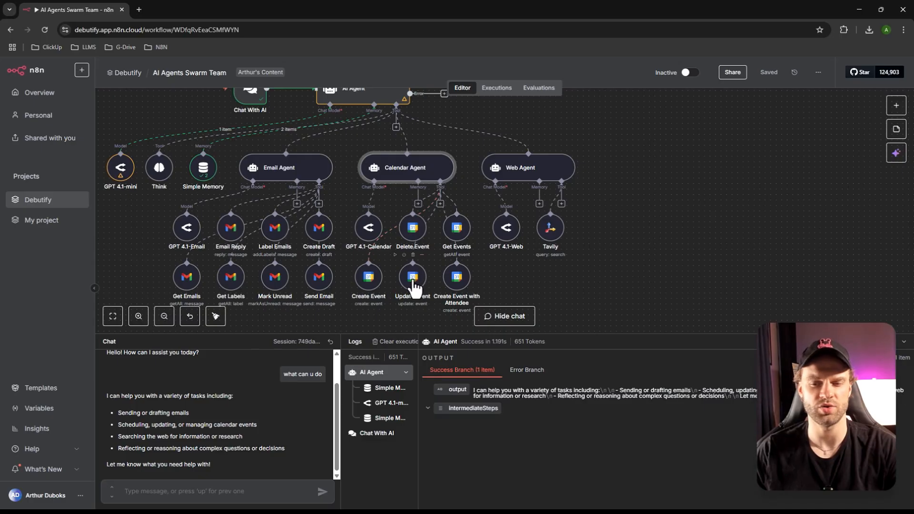
pyautogui.doubleClick(413, 280)
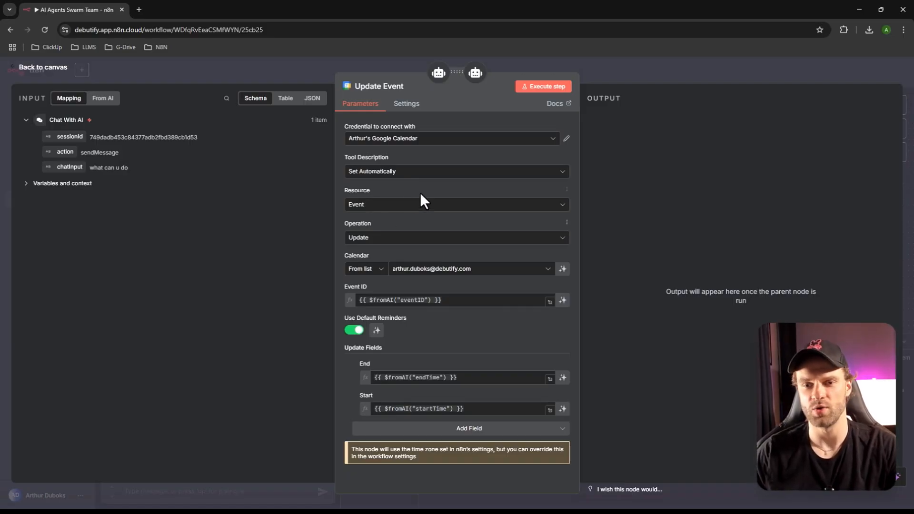
pyautogui.click(455, 140)
pyautogui.click(381, 210)
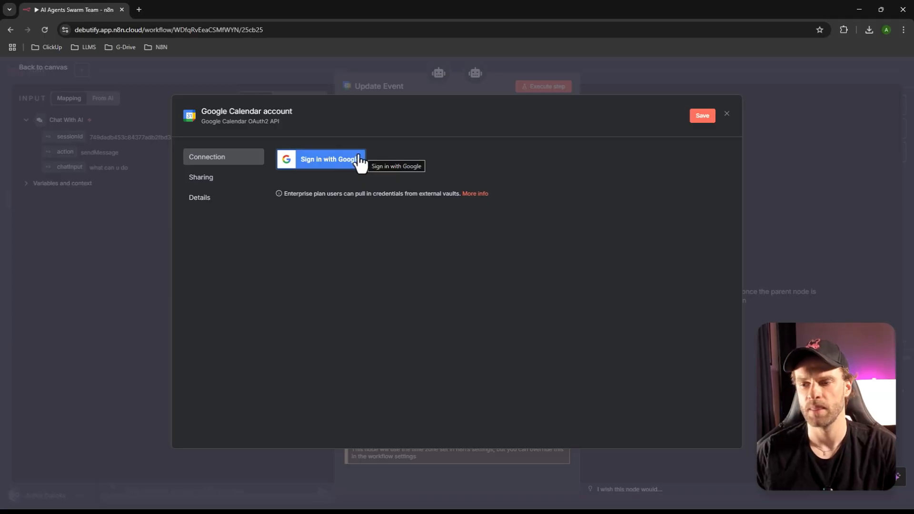
pyautogui.click(726, 114)
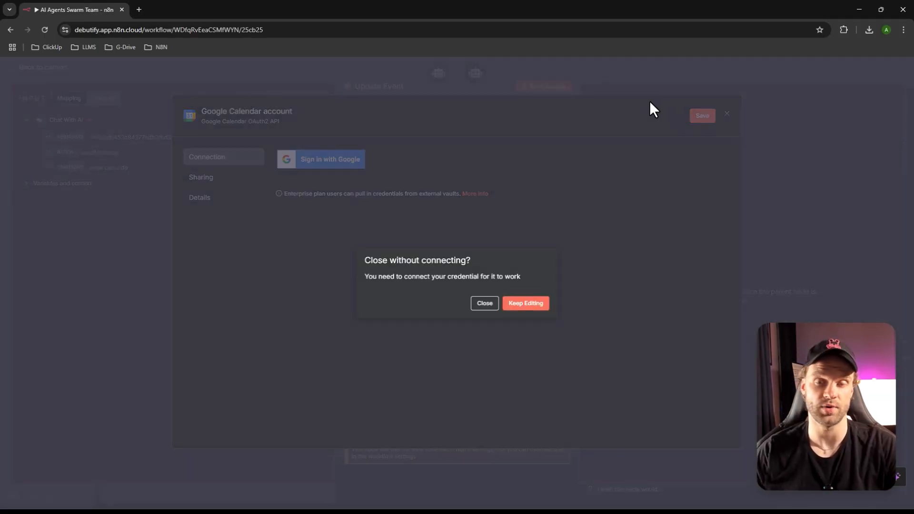
pyautogui.click(528, 309)
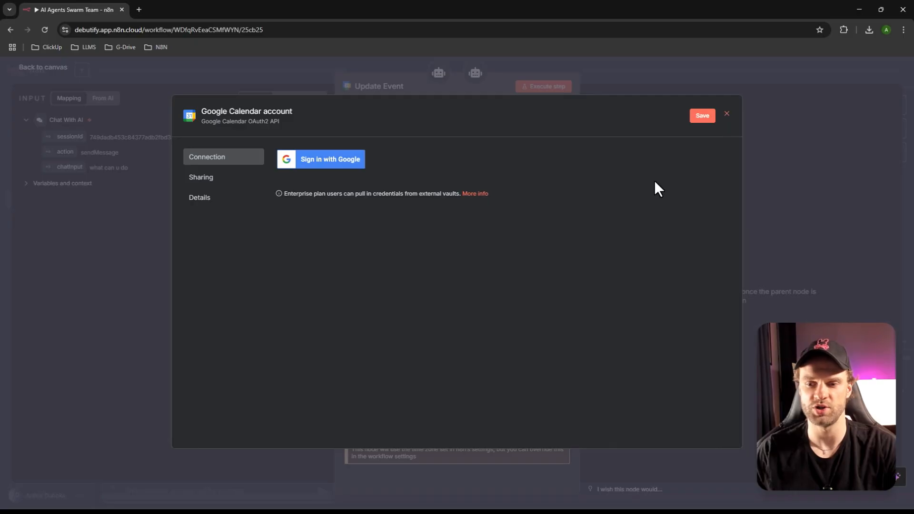
pyautogui.click(726, 114)
pyautogui.click(482, 303)
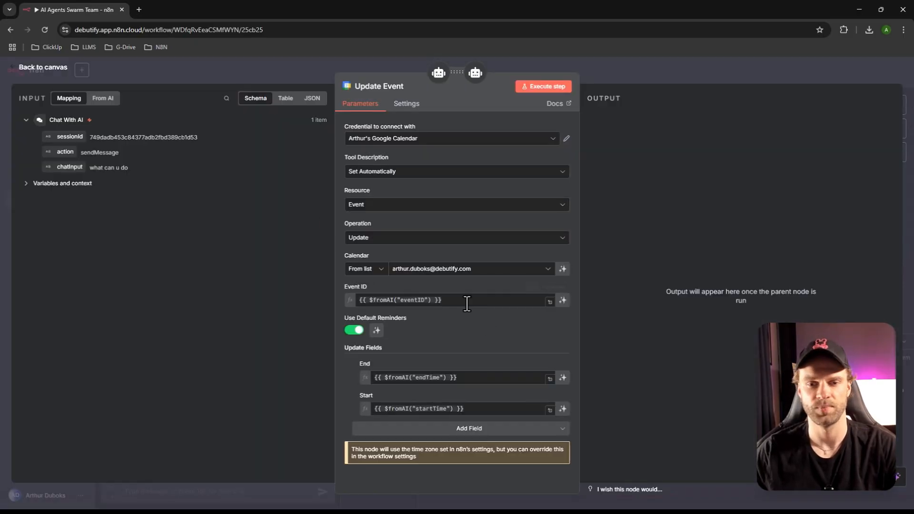
pyautogui.click(43, 68)
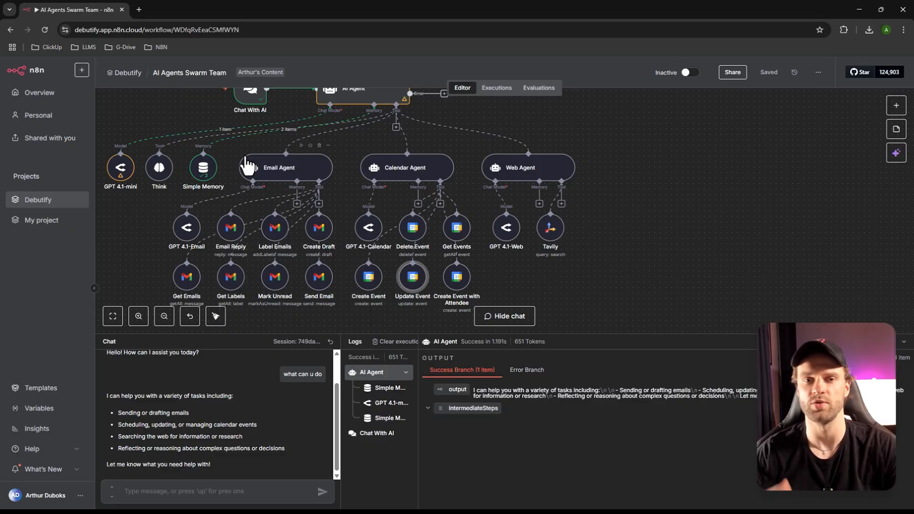
# - Review the Web Agent's parameters and its Tavily search tool's configuration, returning to the canvas after each
pyautogui.scroll(1, 525, 250)
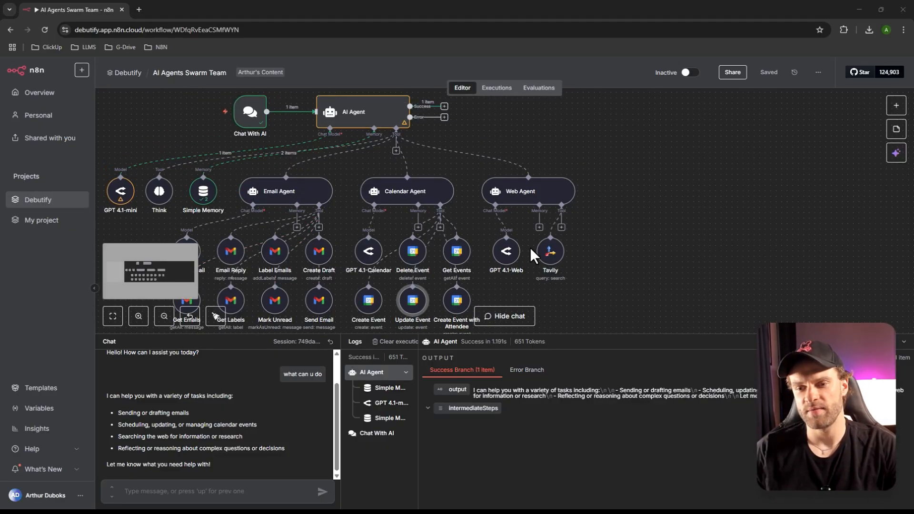
pyautogui.doubleClick(523, 205)
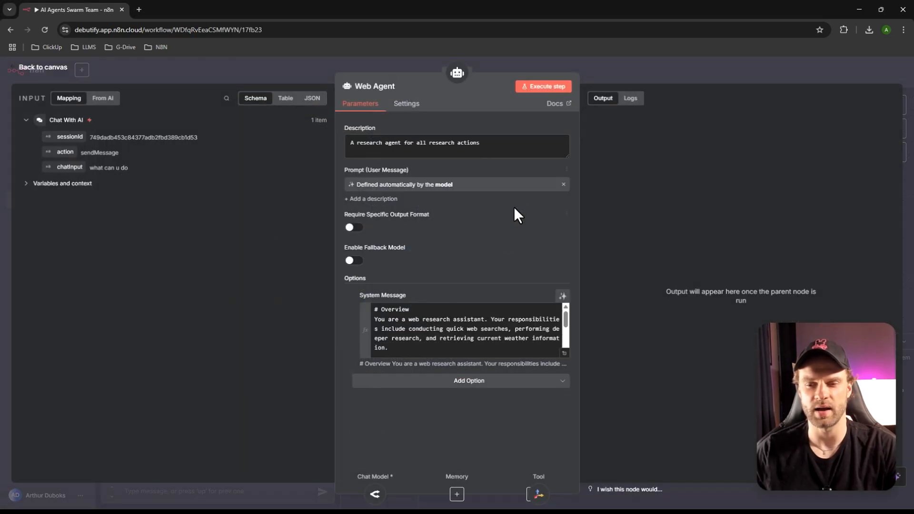
pyautogui.click(37, 71)
pyautogui.doubleClick(549, 257)
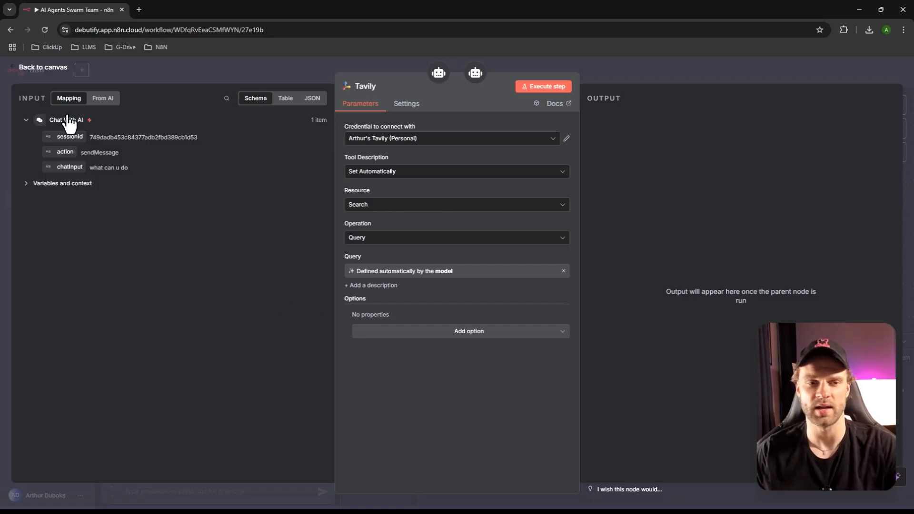
pyautogui.click(39, 69)
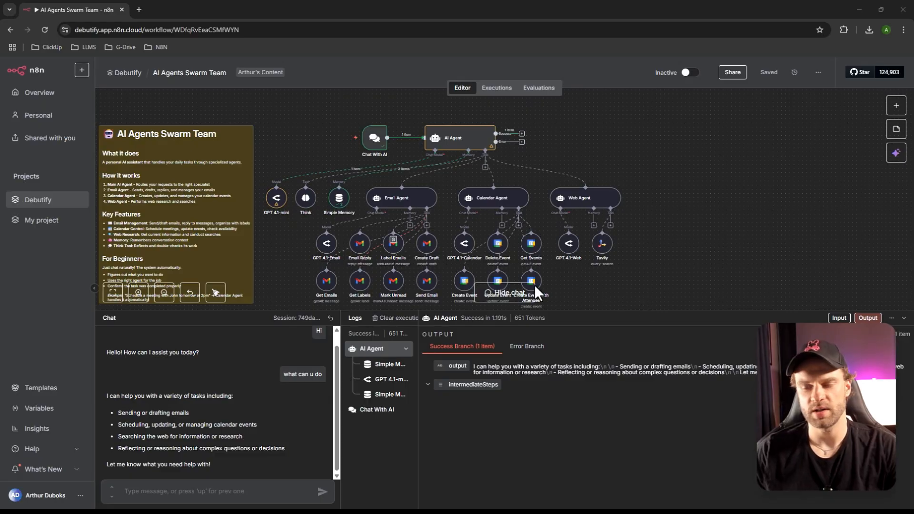
# - Send a chat request to web-search and summarize the top 3 n8n topics, email them, and create an EST review event for next Monday
pyautogui.moveTo(595, 313); pyautogui.dragTo(597, 350)
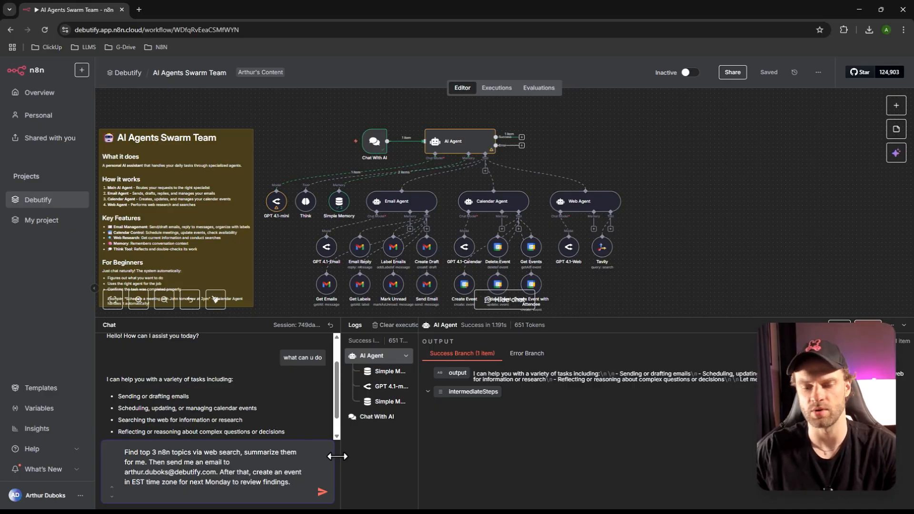
pyautogui.click(322, 493)
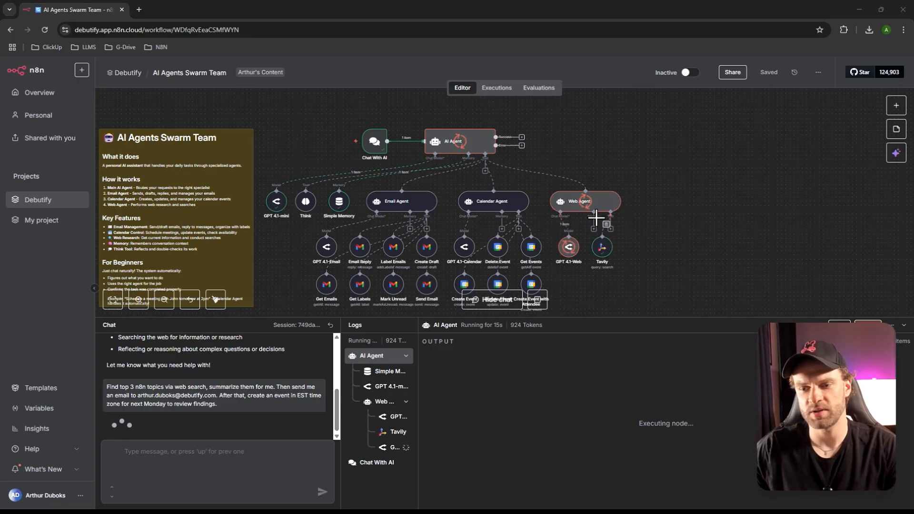
# - Inspect the Tavily search output and the Send Email tool's run data, and reread the agent's chat replies
pyautogui.doubleClick(601, 255)
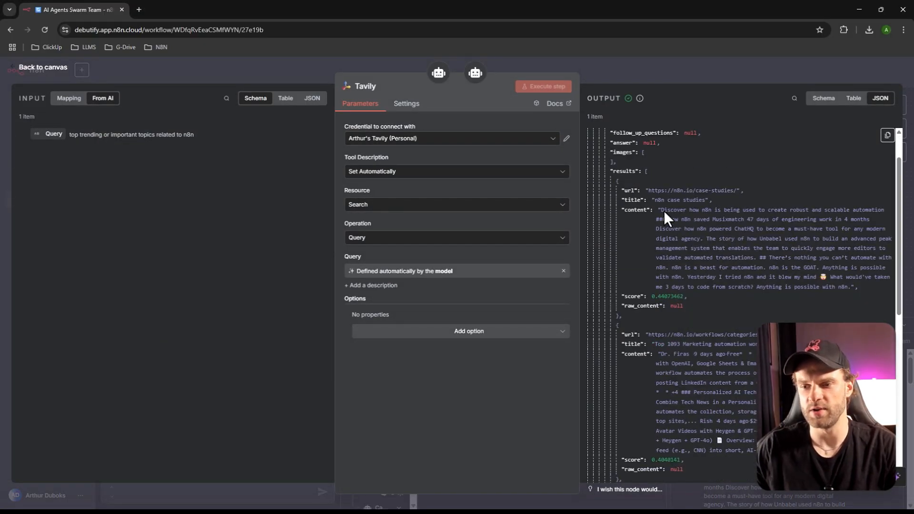
pyautogui.scroll(-4, 680, 224)
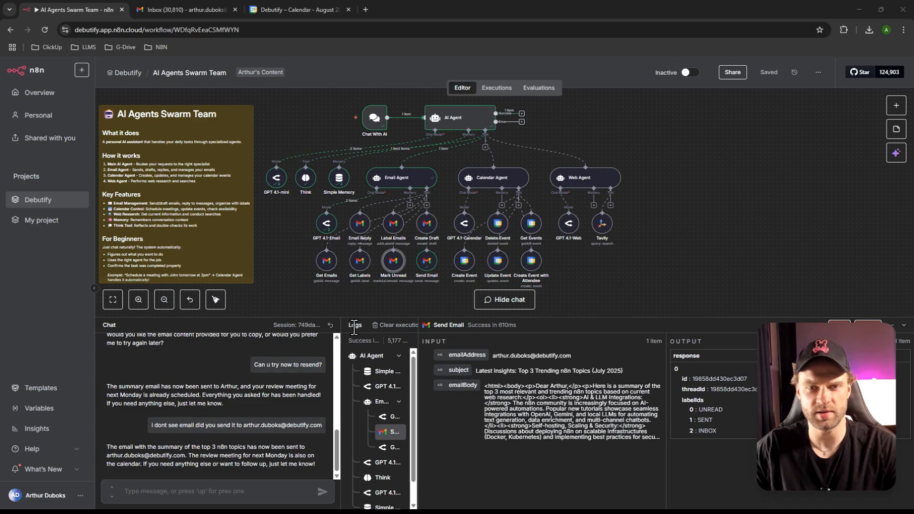
pyautogui.doubleClick(426, 262)
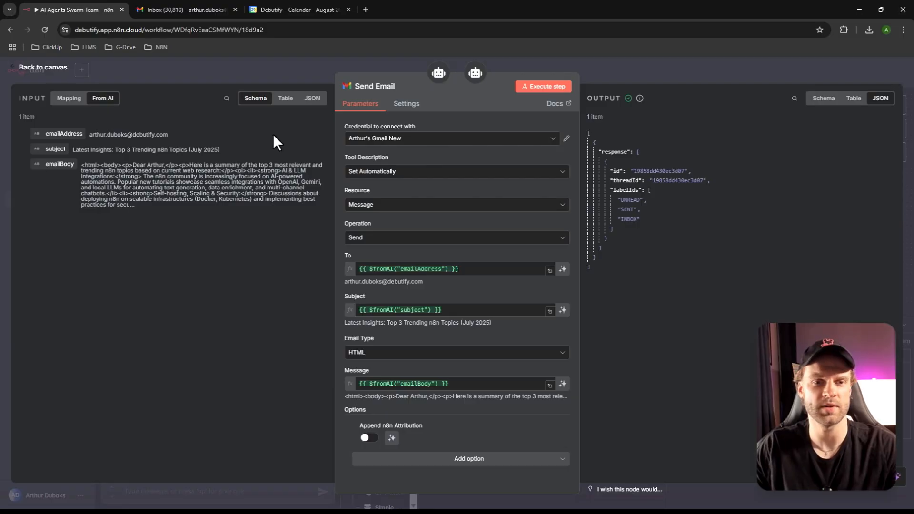
pyautogui.click(29, 68)
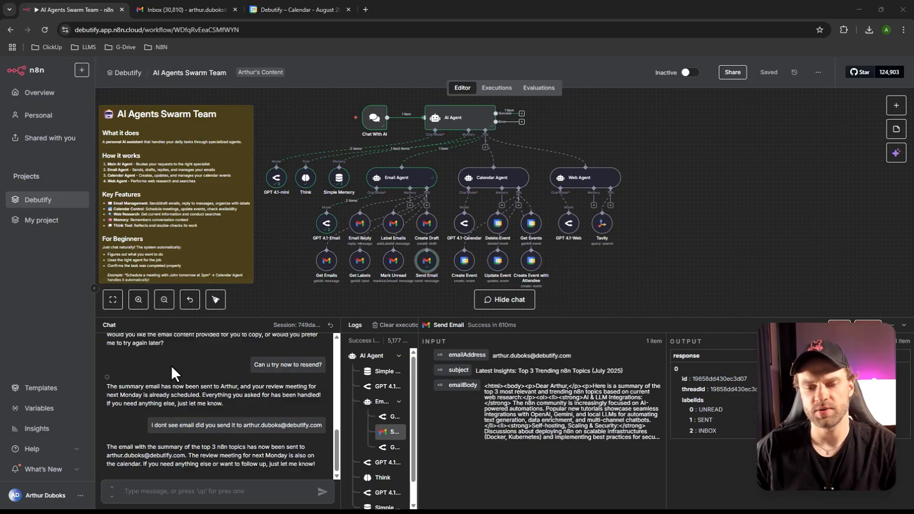
pyautogui.scroll(1, 185, 393)
pyautogui.scroll(-1, 190, 402)
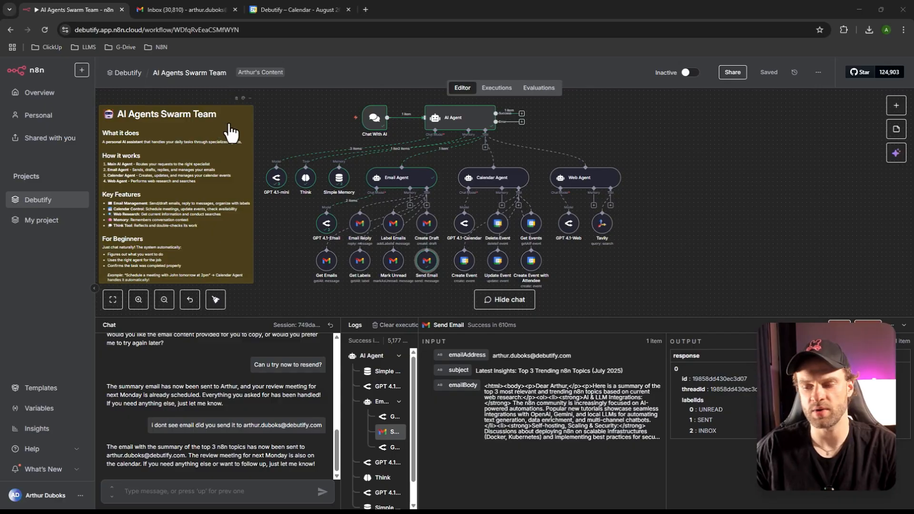
# - Switch to Gmail and open the "Latest Insights: Top 3 Trending n8n Topics (July 2025)" email, highlighting its topic summary and sign-off for review
pyautogui.click(189, 14)
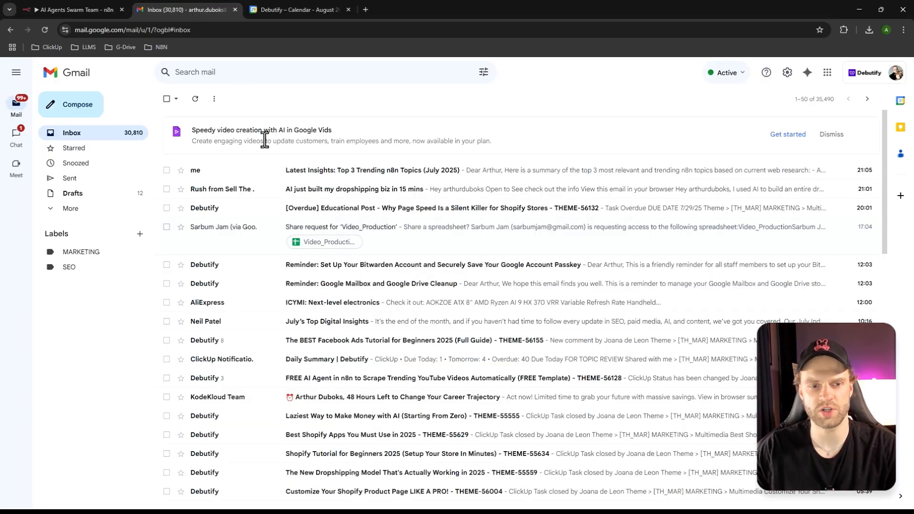
pyautogui.click(290, 177)
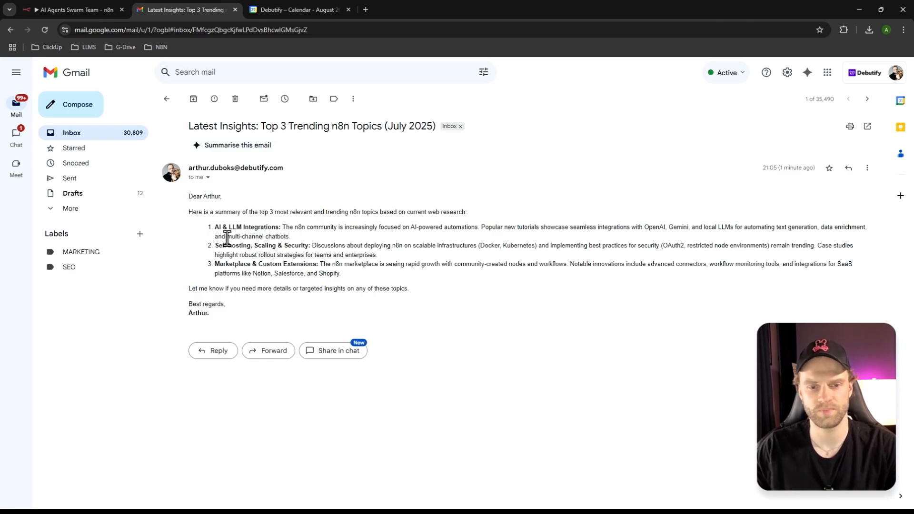
pyautogui.moveTo(214, 227); pyautogui.dragTo(347, 278)
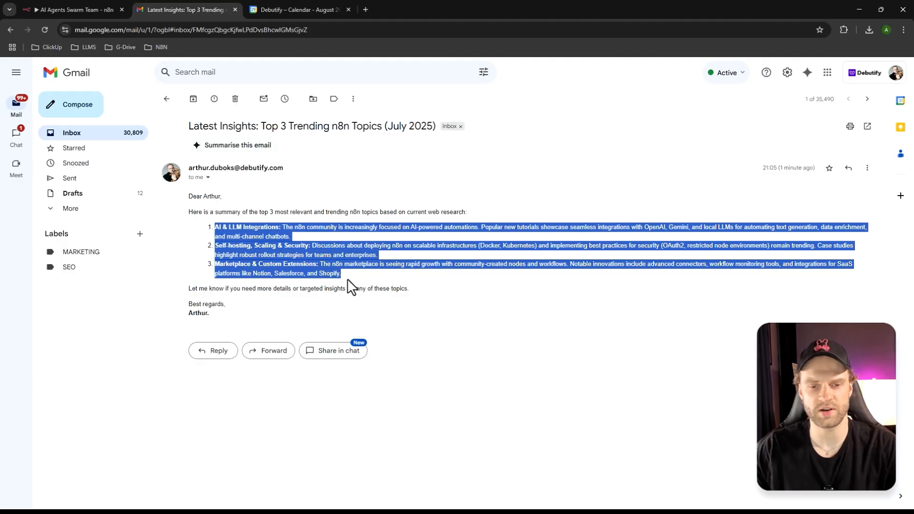
pyautogui.click(347, 280)
pyautogui.moveTo(188, 305); pyautogui.dragTo(222, 305)
pyautogui.click(218, 316)
pyautogui.click(215, 325)
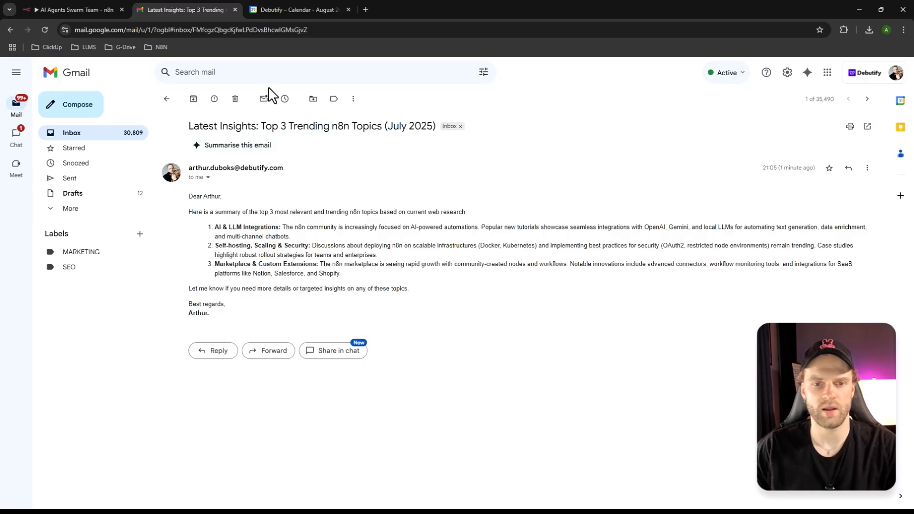
# - Switch to Google Calendar, view the Review n8n Findings event on Monday, 4 August, and return to the n8n workflow
pyautogui.click(286, 10)
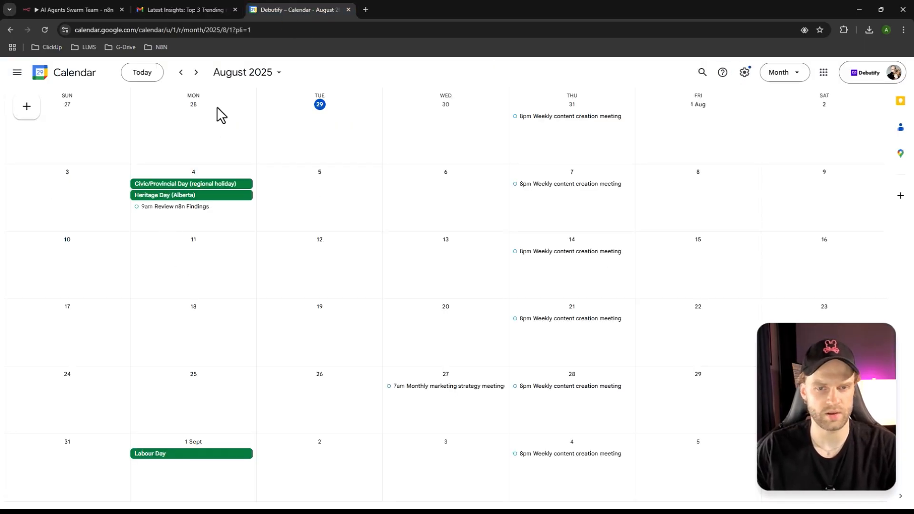
pyautogui.click(175, 208)
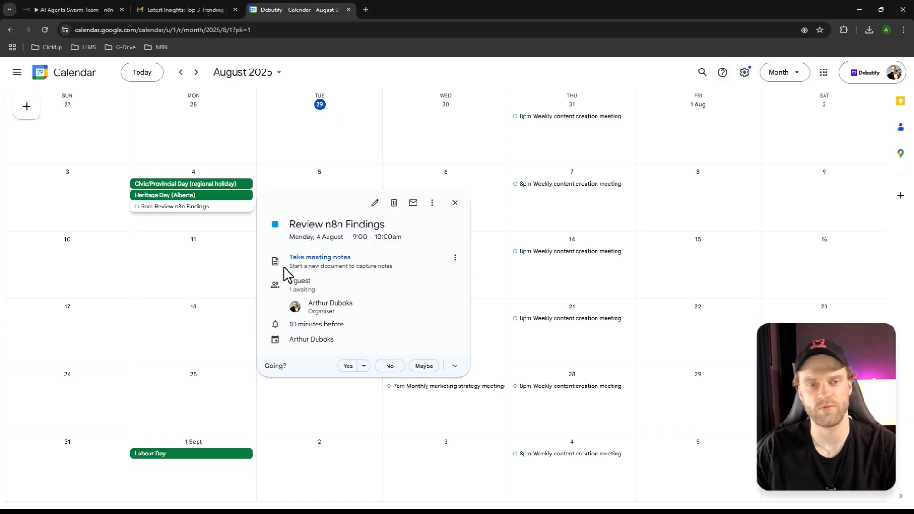
pyautogui.click(97, 10)
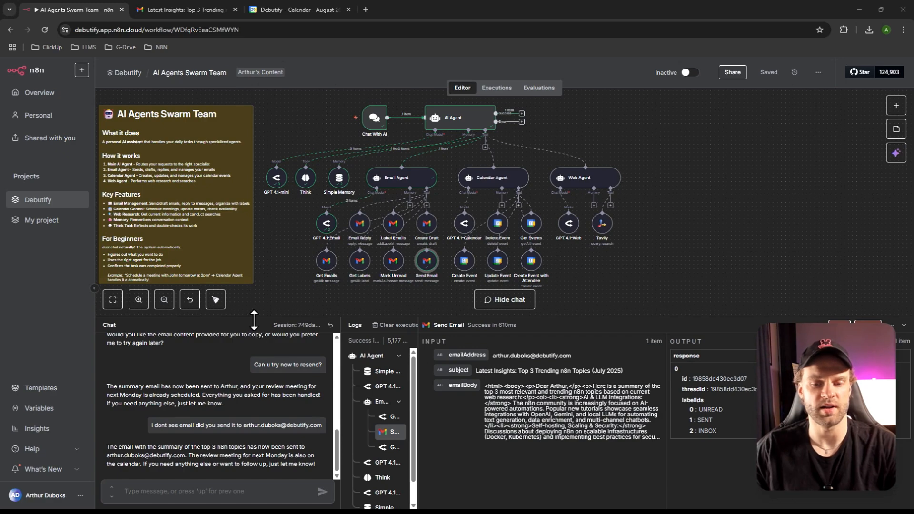
# - Shrink the chat and logs area to give the canvas more room, and check the workflow's additional options without choosing any
pyautogui.moveTo(260, 319); pyautogui.dragTo(261, 339)
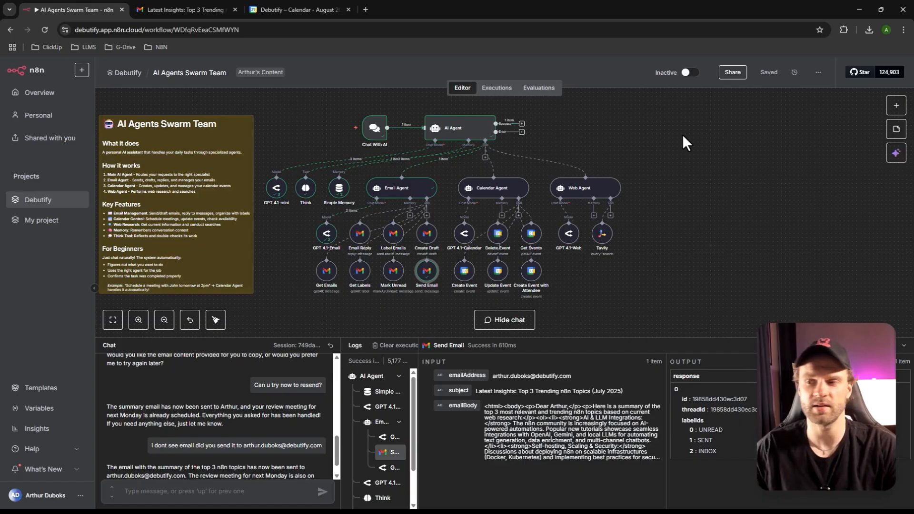
pyautogui.click(817, 74)
pyautogui.click(699, 152)
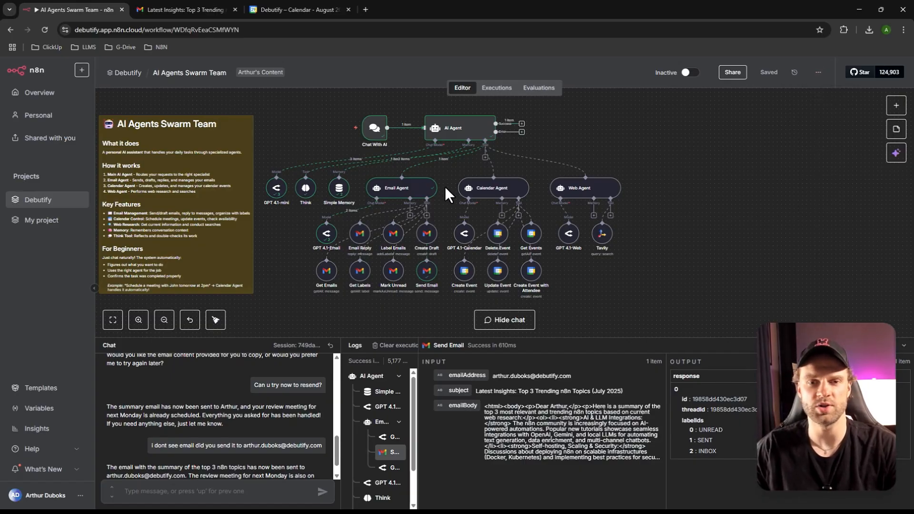